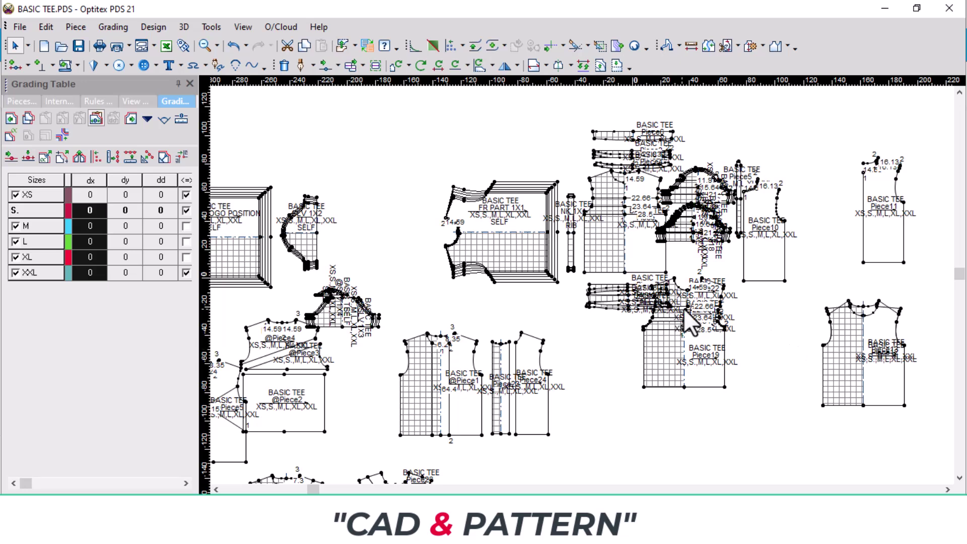
Step: Switch to YouTube Studio and browse the channel's list of uploaded pattern-making videos
{"action": "scroll", "coordinate": [538, 378], "scroll_direction": "down", "scroll_amount": 3}
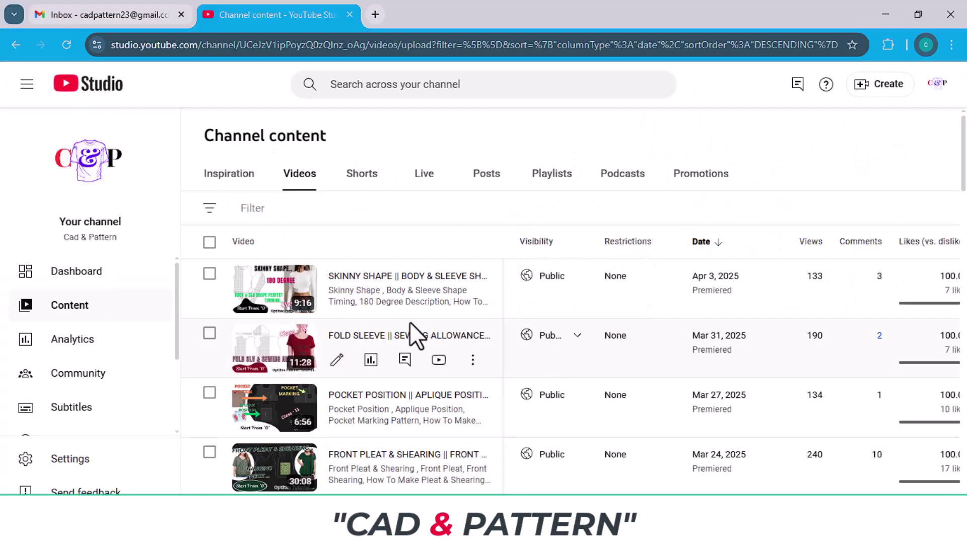
{"action": "scroll", "coordinate": [410, 333], "scroll_direction": "down", "scroll_amount": 1}
{"action": "scroll", "coordinate": [410, 322], "scroll_direction": "down", "scroll_amount": 8}
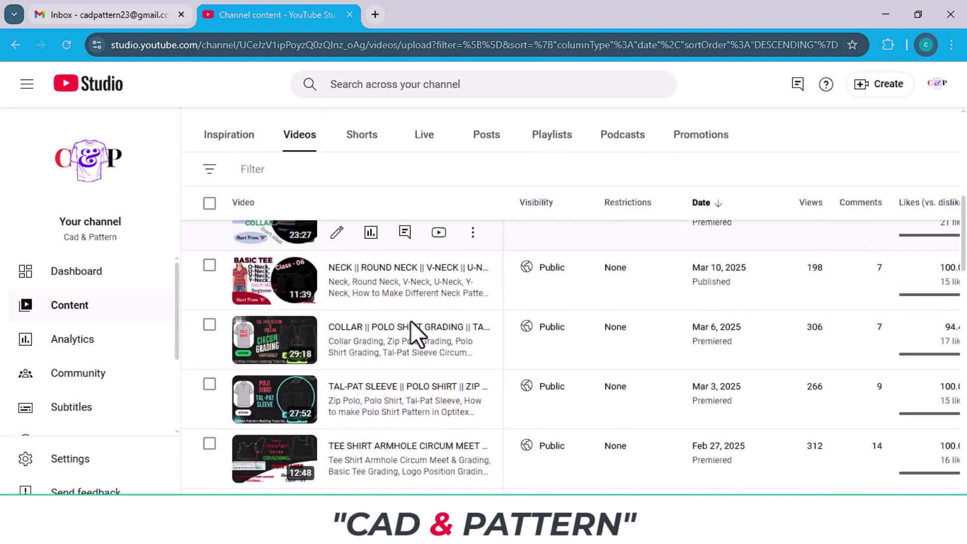
{"action": "scroll", "coordinate": [411, 320], "scroll_direction": "down", "scroll_amount": 3}
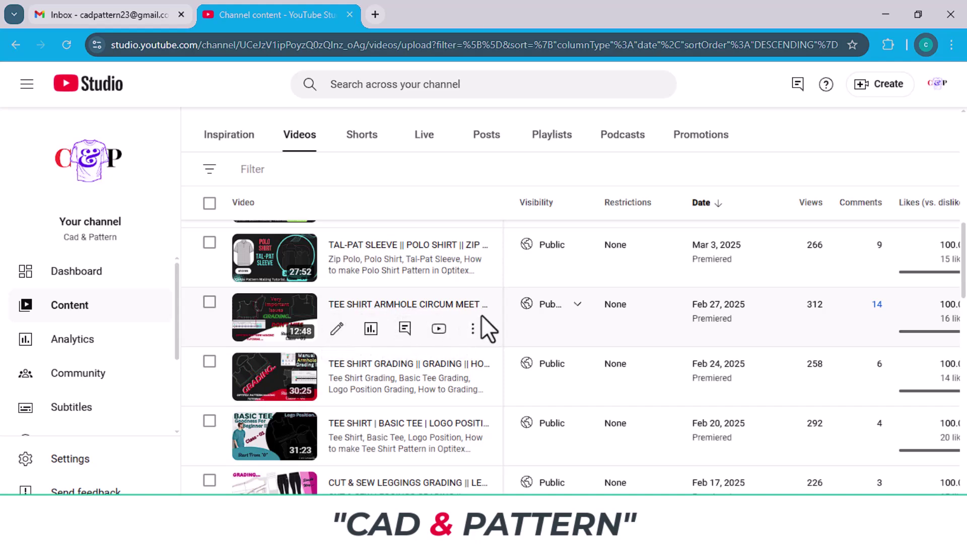
{"action": "scroll", "coordinate": [438, 330], "scroll_direction": "up", "scroll_amount": 7}
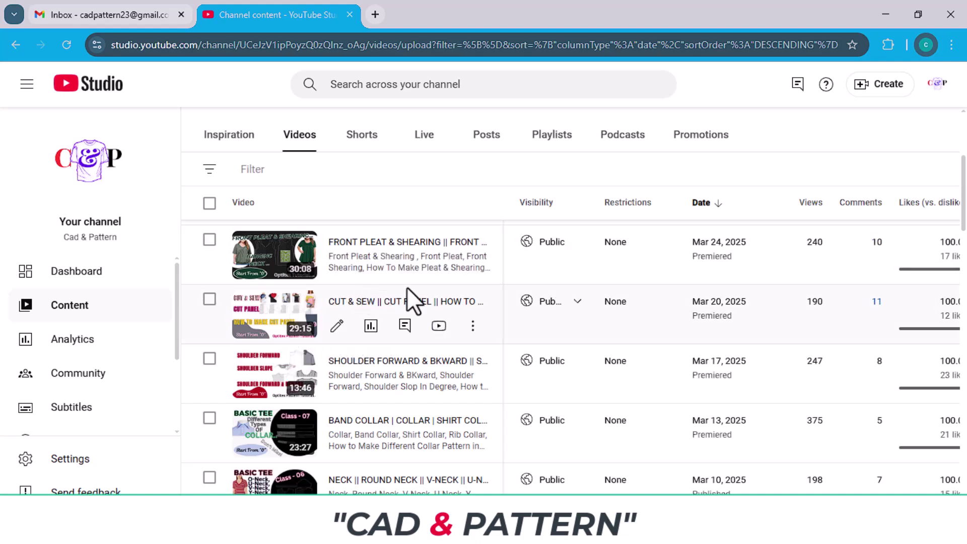
{"action": "scroll", "coordinate": [403, 297], "scroll_direction": "up", "scroll_amount": 3}
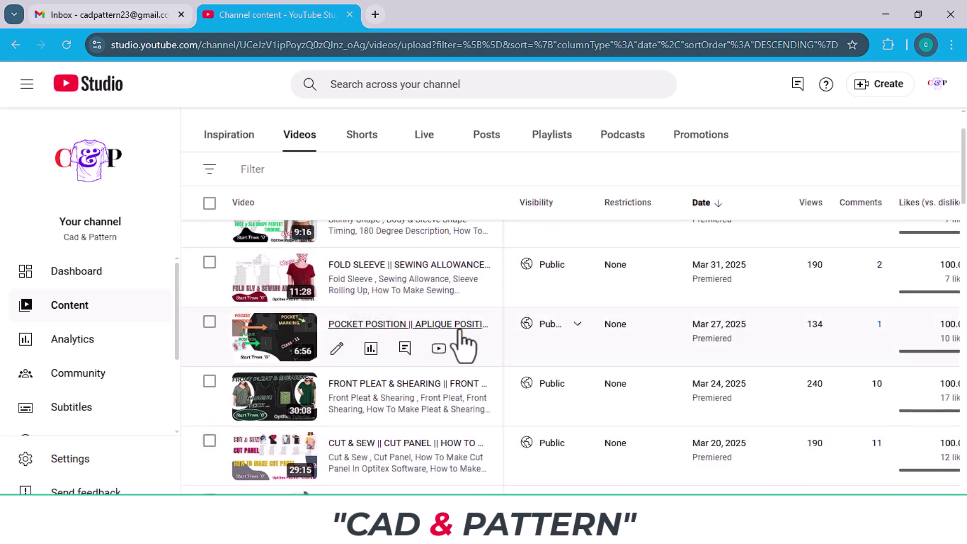
{"action": "scroll", "coordinate": [398, 309], "scroll_direction": "up", "scroll_amount": 2}
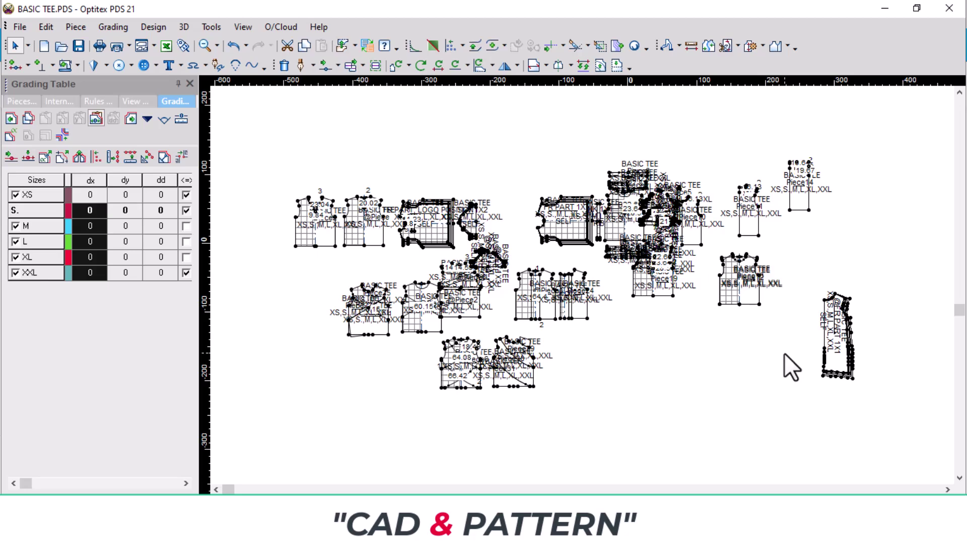
Step: Select the large cluster of old BASIC TEE pieces around the origin and permanently remove them
{"action": "scroll", "coordinate": [784, 353], "scroll_direction": "down", "scroll_amount": 4}
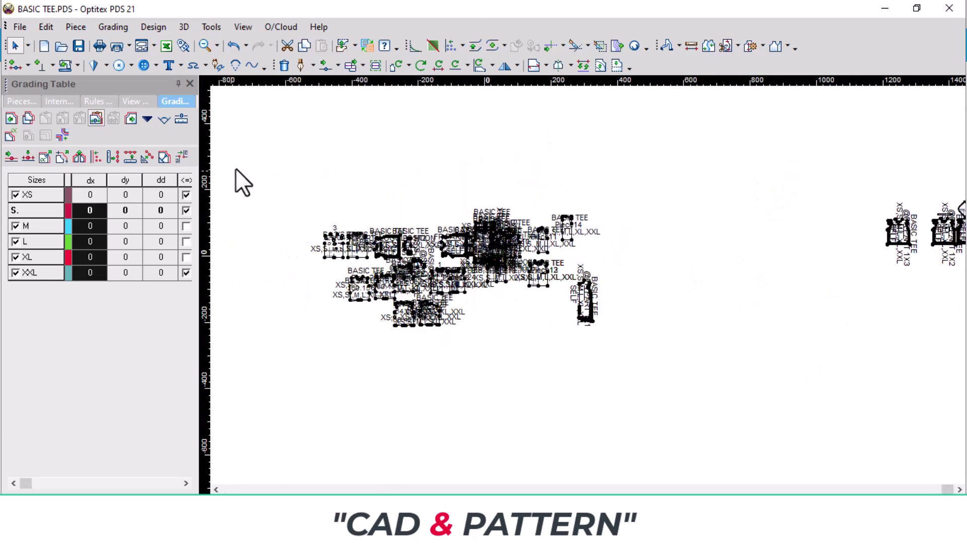
{"action": "left_click_drag", "start_coordinate": [351, 264], "coordinate": [551, 353]}
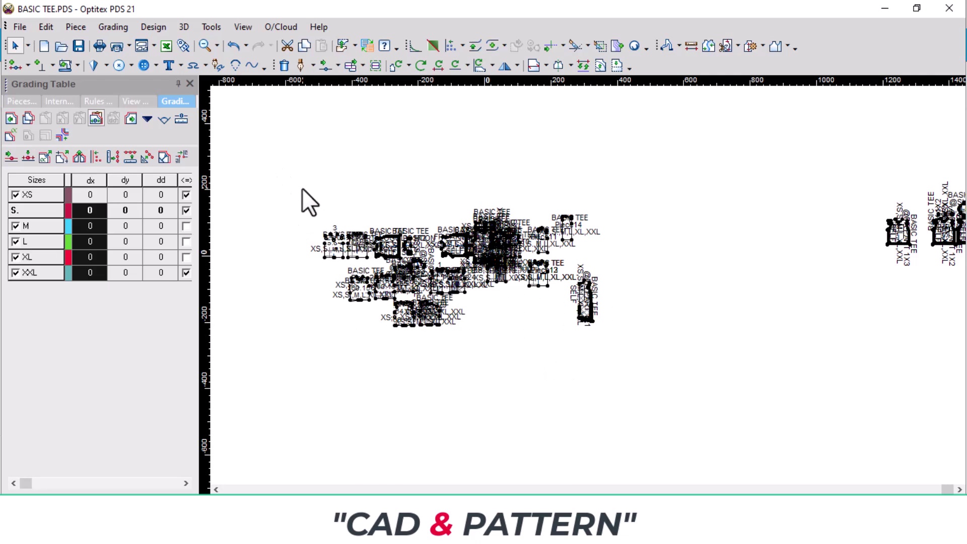
{"action": "left_click_drag", "start_coordinate": [298, 182], "coordinate": [627, 357]}
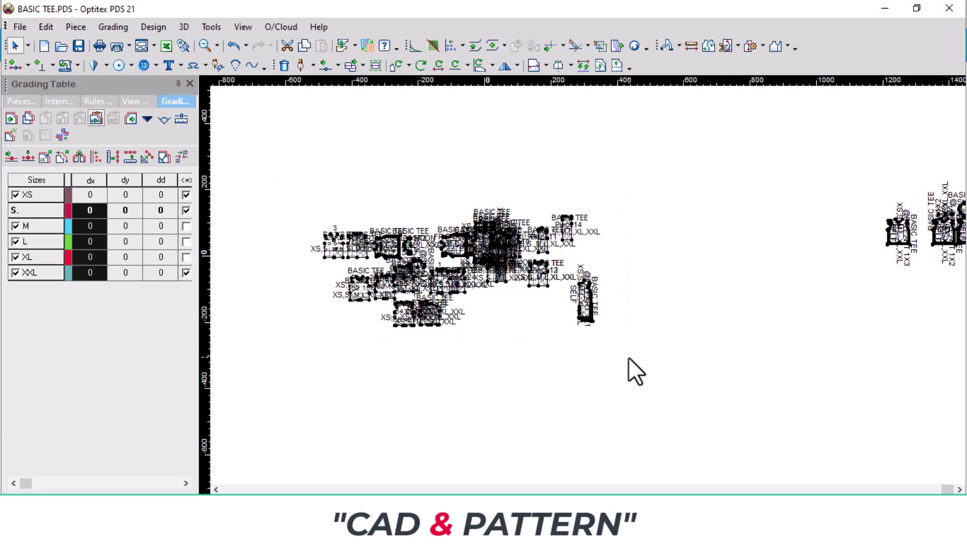
{"action": "key", "text": "Delete"}
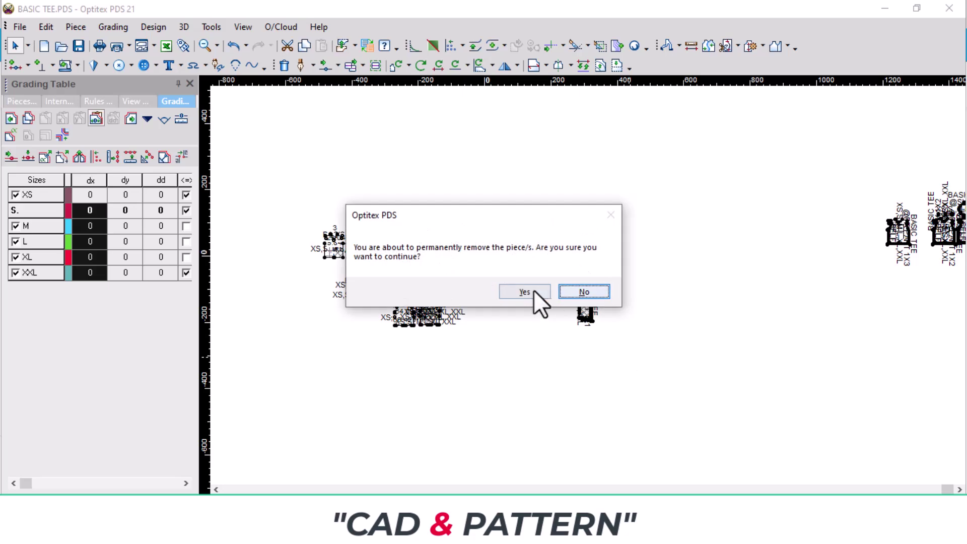
{"action": "left_click", "coordinate": [534, 291]}
Step: Permanently remove the separate front part piece marked 1X3, keeping the other front, back, sleeve and neck pieces
{"action": "scroll", "coordinate": [925, 292], "scroll_direction": "down", "scroll_amount": 2}
{"action": "scroll", "coordinate": [618, 266], "scroll_direction": "up", "scroll_amount": 6}
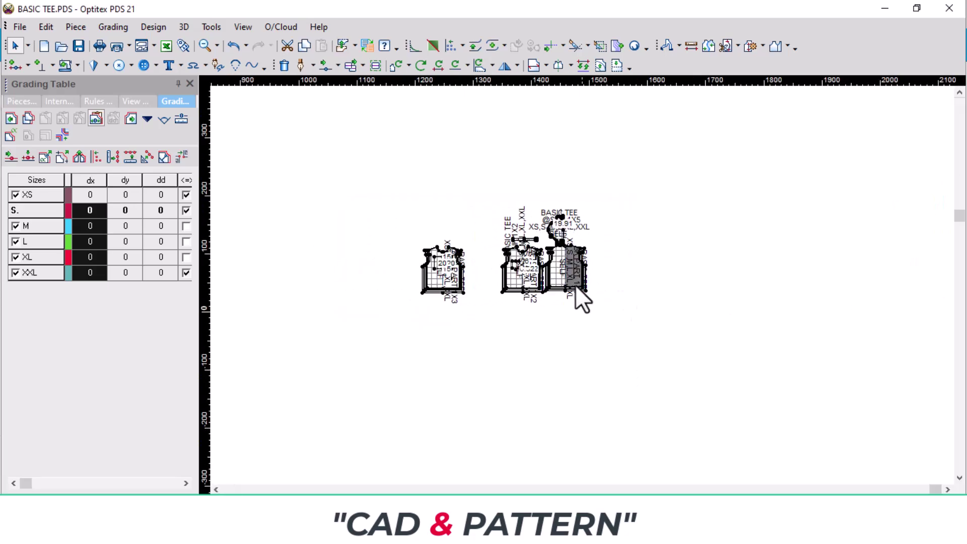
{"action": "scroll", "coordinate": [425, 277], "scroll_direction": "down", "scroll_amount": 1}
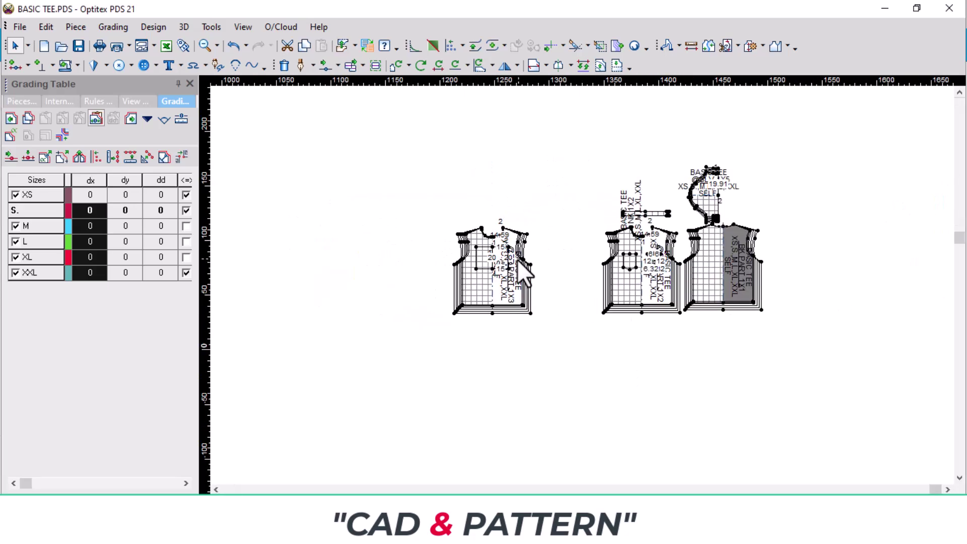
{"action": "left_click", "coordinate": [505, 296]}
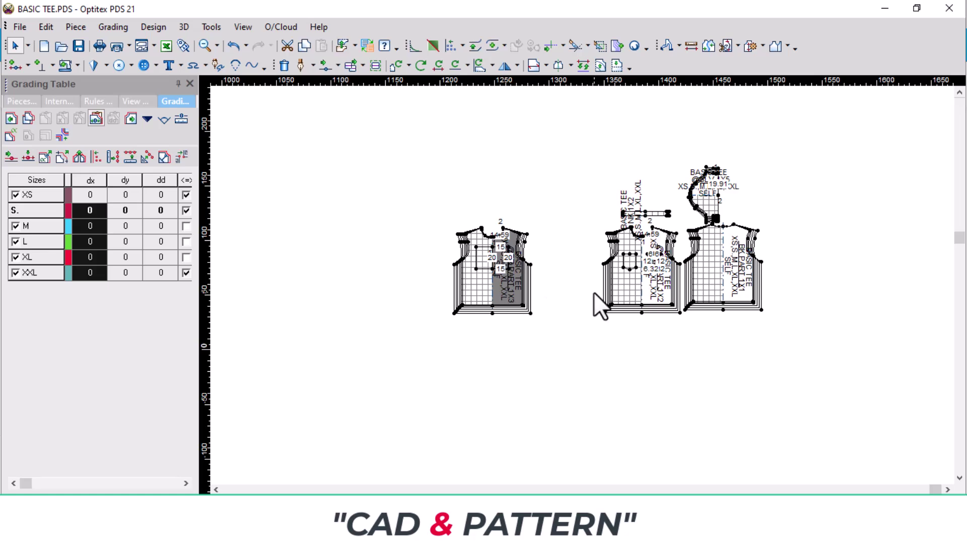
{"action": "key", "text": "Delete"}
{"action": "left_click", "coordinate": [524, 291]}
{"action": "key", "text": "ctrl+z"}
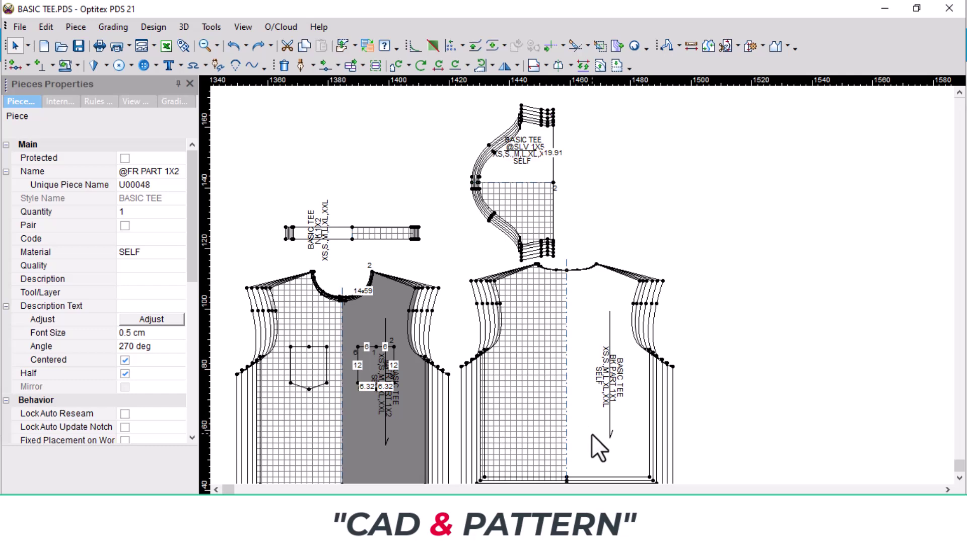
Step: Select the front part 1X2 and back part 1X1 together and rotate them so their grain lines run horizontally
{"action": "left_click", "coordinate": [592, 434], "text": "shift"}
{"action": "key", "text": "bracketleft"}
{"action": "scroll", "coordinate": [592, 435], "scroll_direction": "down", "scroll_amount": 3}
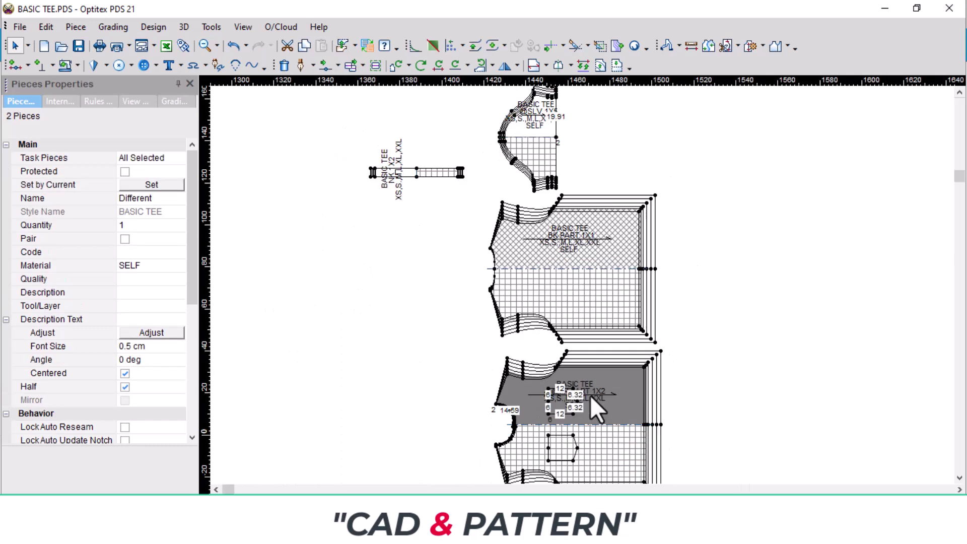
Step: Arrange the body pieces in a horizontal row beside the sleeve, with the back part first and the front part after it
{"action": "left_click_drag", "start_coordinate": [611, 260], "coordinate": [690, 151]}
{"action": "scroll", "coordinate": [734, 183], "scroll_direction": "up", "scroll_amount": 1}
{"action": "left_click", "coordinate": [674, 289]}
{"action": "left_click_drag", "start_coordinate": [525, 407], "coordinate": [732, 229]}
{"action": "scroll", "coordinate": [522, 270], "scroll_direction": "down", "scroll_amount": 1}
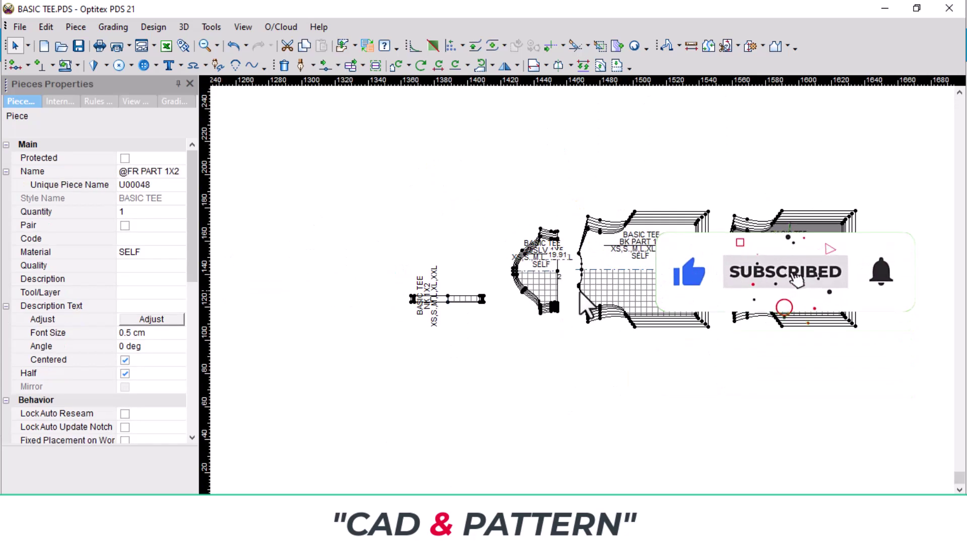
Step: Rotate the NK 1X2 neck piece to stand vertically and place it next to the sleeve cap
{"action": "scroll", "coordinate": [518, 277], "scroll_direction": "up", "scroll_amount": 3}
{"action": "left_click", "coordinate": [408, 337]}
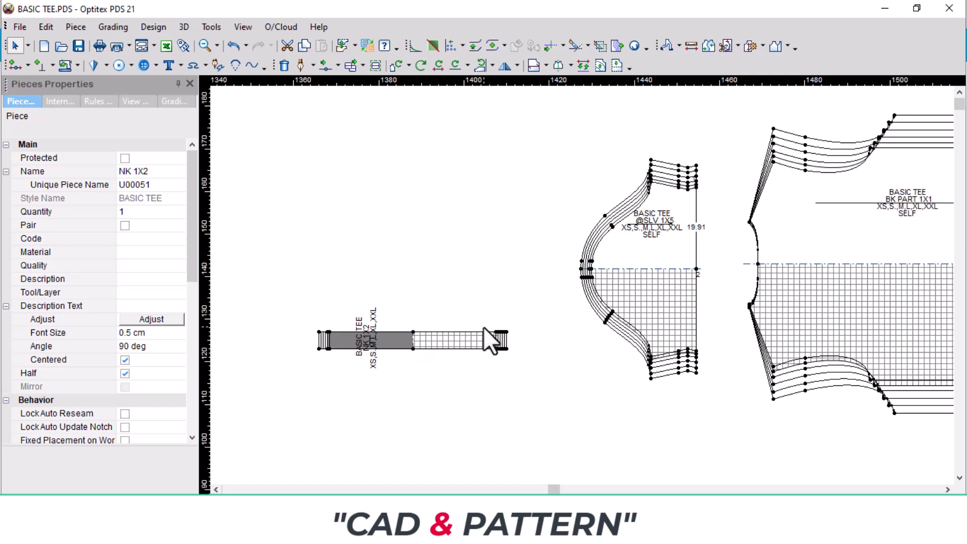
{"action": "key", "text": "ctrl+r"}
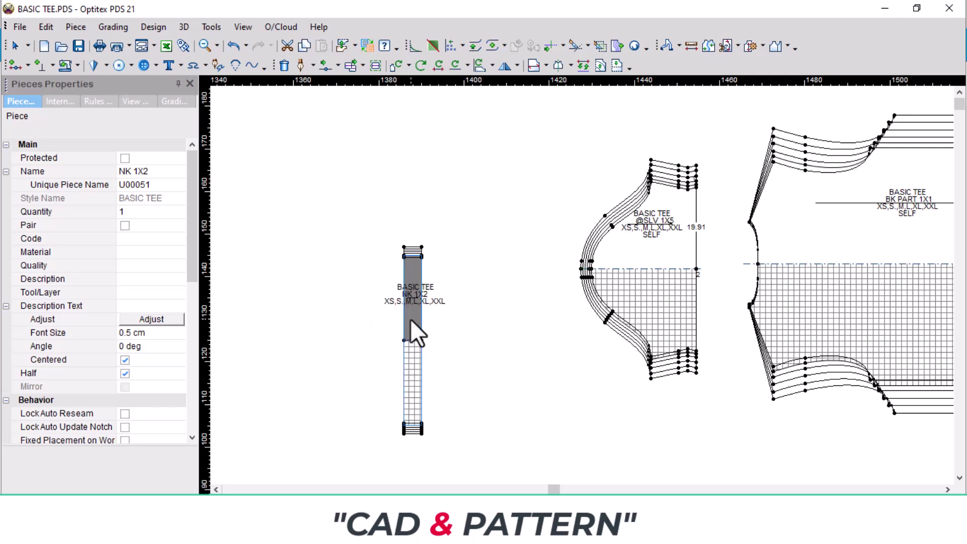
{"action": "left_click_drag", "start_coordinate": [410, 322], "coordinate": [550, 254]}
{"action": "scroll", "coordinate": [585, 285], "scroll_direction": "up", "scroll_amount": 3}
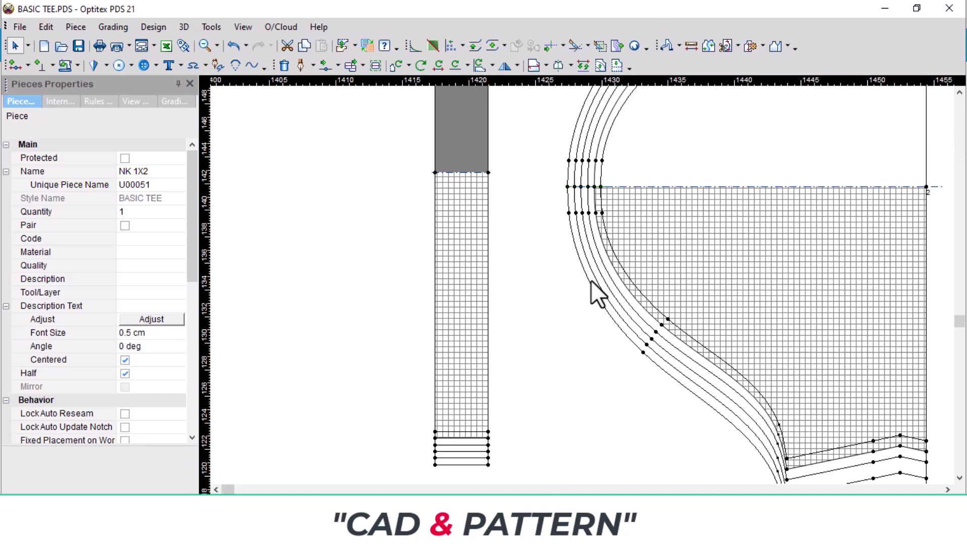
Step: Open the half front part into a full piece, applying it to the current piece only
{"action": "scroll", "coordinate": [618, 186], "scroll_direction": "down", "scroll_amount": 3}
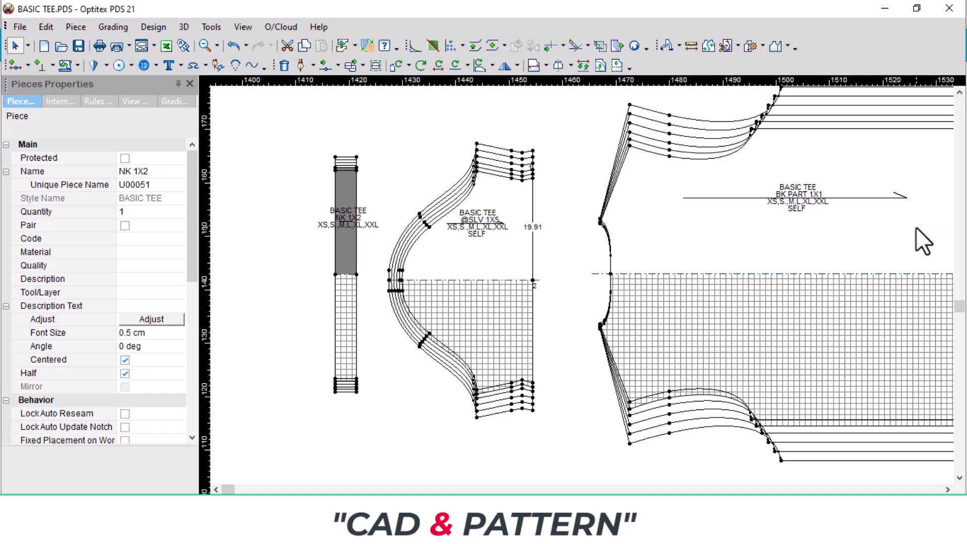
{"action": "scroll", "coordinate": [920, 222], "scroll_direction": "down", "scroll_amount": 2}
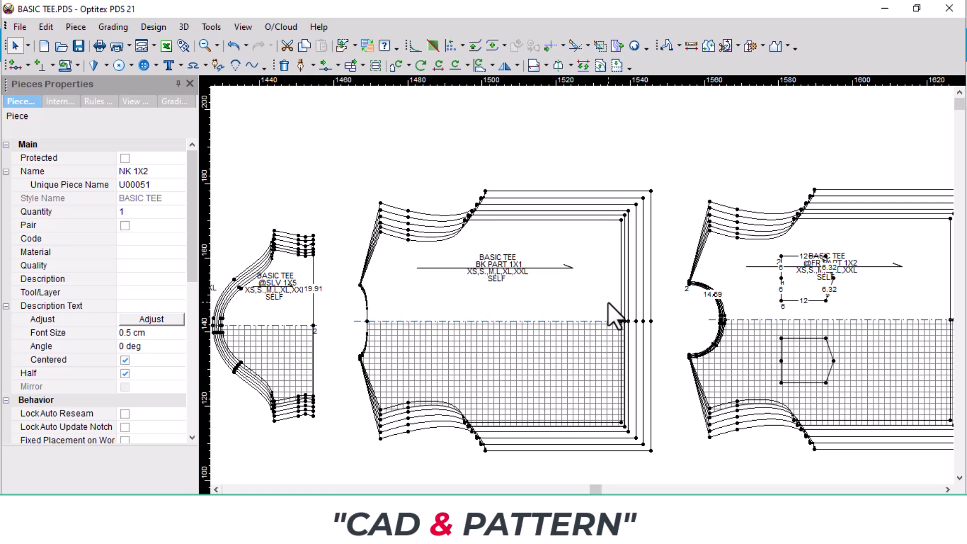
{"action": "scroll", "coordinate": [784, 289], "scroll_direction": "up", "scroll_amount": 7}
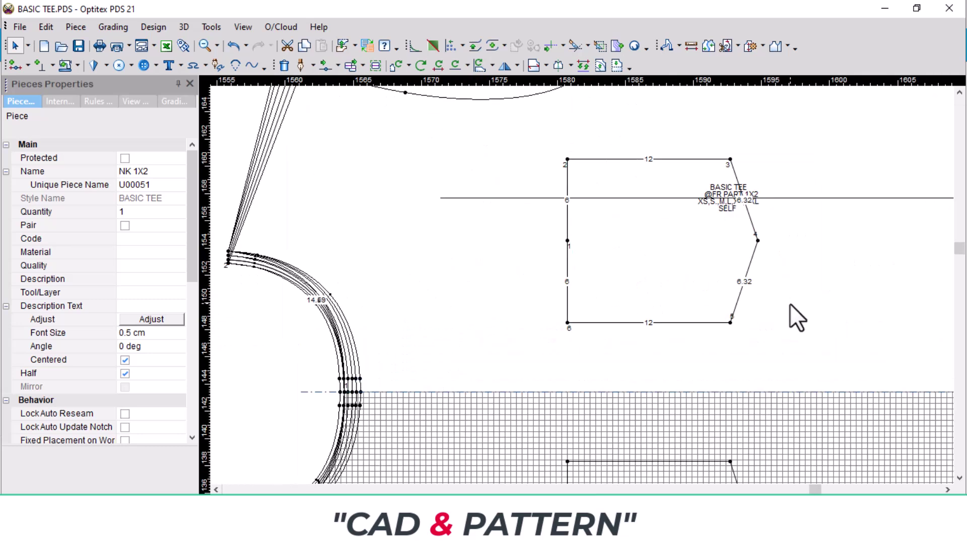
{"action": "left_click", "coordinate": [790, 304]}
{"action": "scroll", "coordinate": [666, 332], "scroll_direction": "down", "scroll_amount": 3}
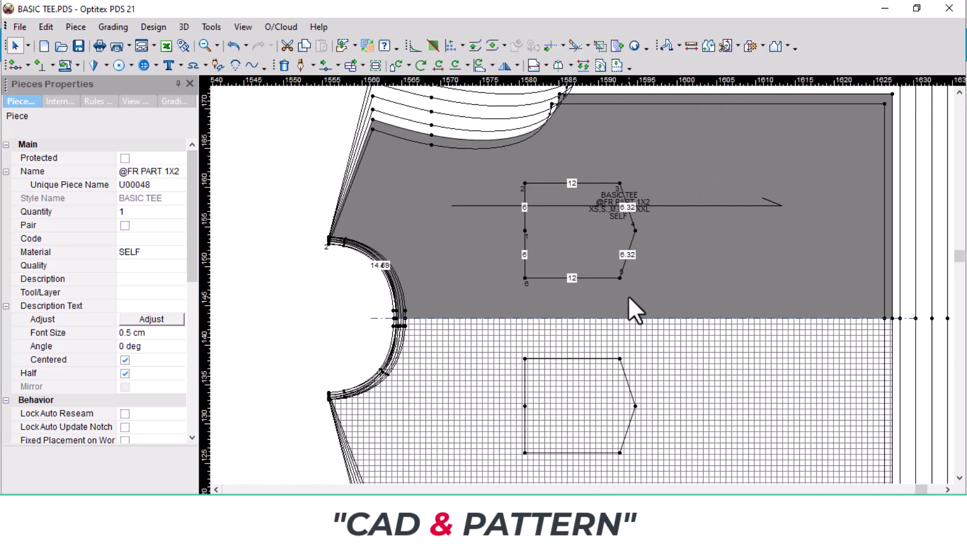
{"action": "key", "text": "shift+h"}
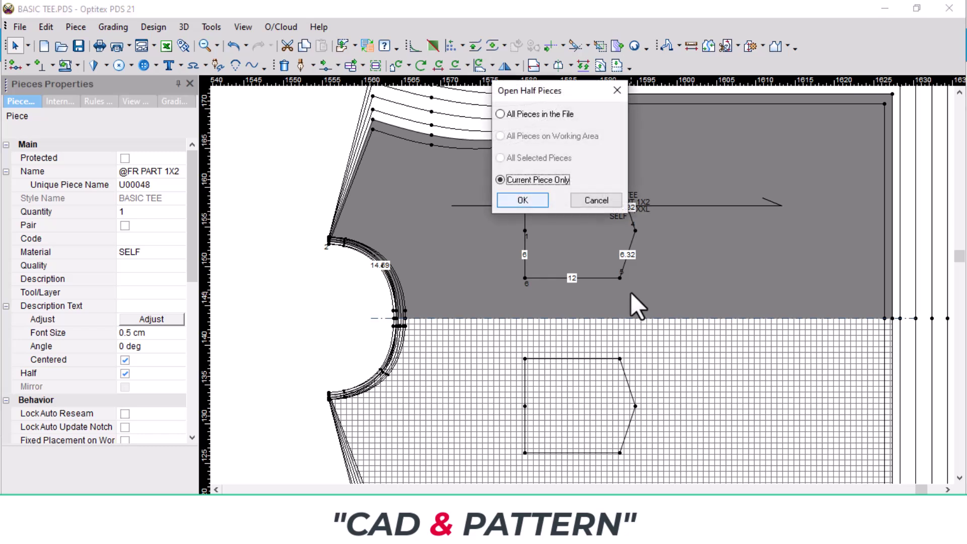
{"action": "left_click", "coordinate": [520, 200]}
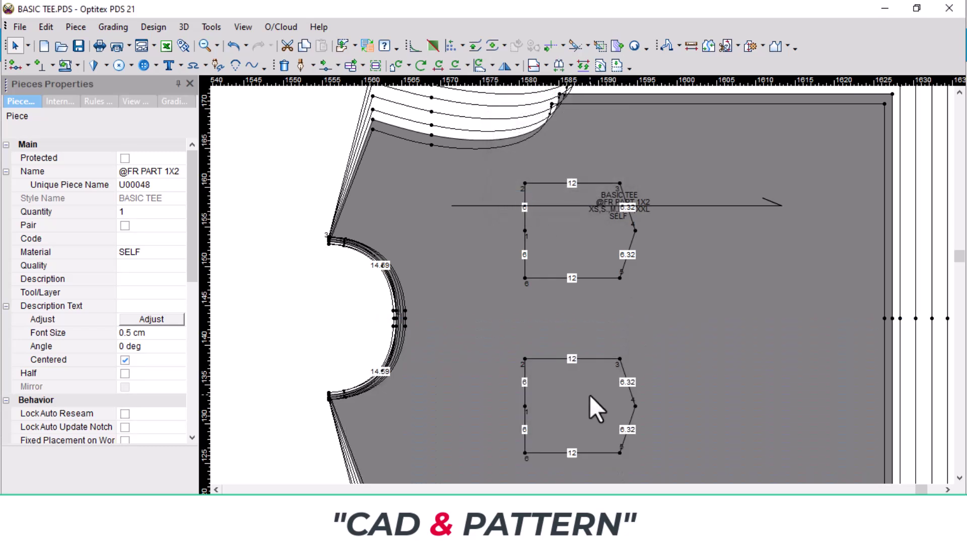
Step: Delete the mirrored lower pocket from the opened front part, keeping the upper pocket
{"action": "key", "text": "Delete"}
{"action": "left_click", "coordinate": [606, 358]}
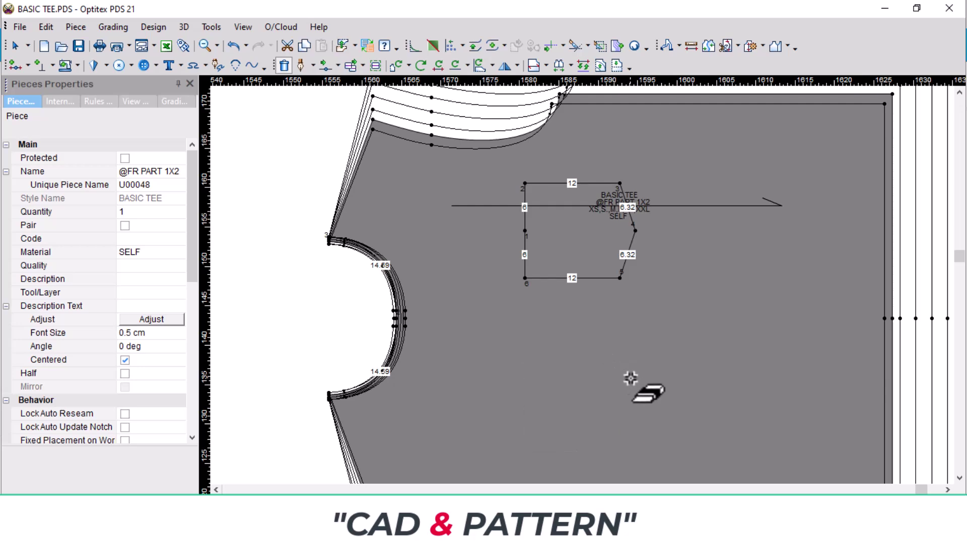
{"action": "scroll", "coordinate": [590, 282], "scroll_direction": "down", "scroll_amount": 2}
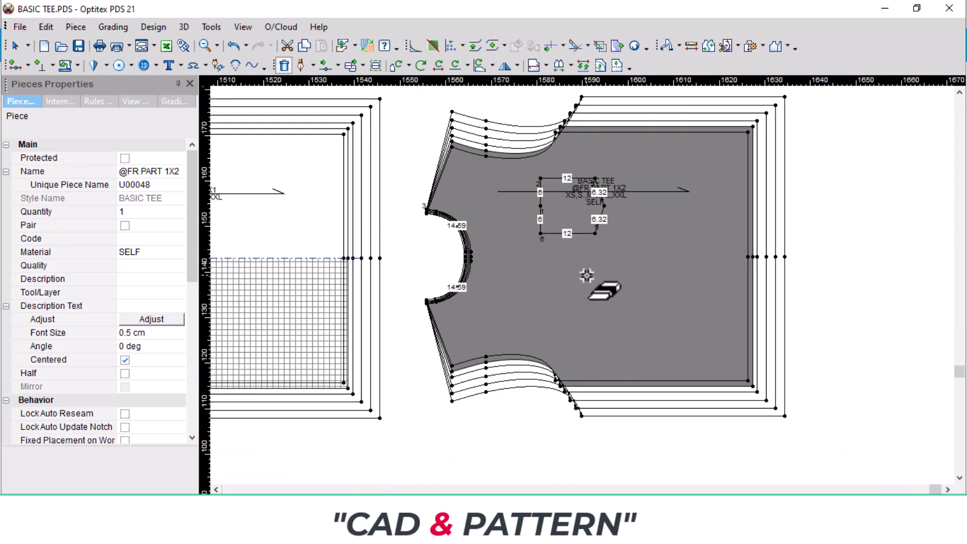
{"action": "scroll", "coordinate": [272, 258], "scroll_direction": "down", "scroll_amount": 3}
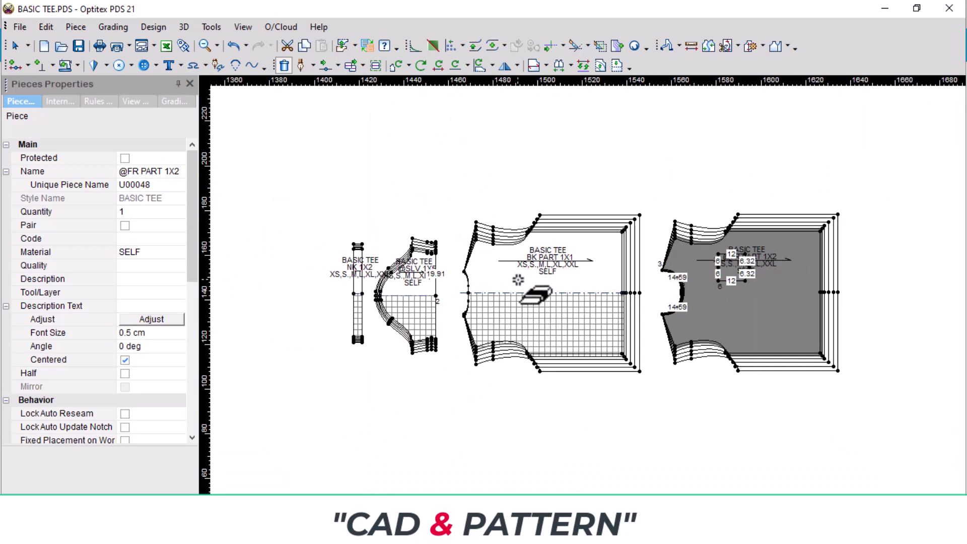
Step: Rename the sleeve piece as SLV 1X2, with its Pair option enabled
{"action": "scroll", "coordinate": [478, 282], "scroll_direction": "up", "scroll_amount": 4}
{"action": "left_click", "coordinate": [423, 290]}
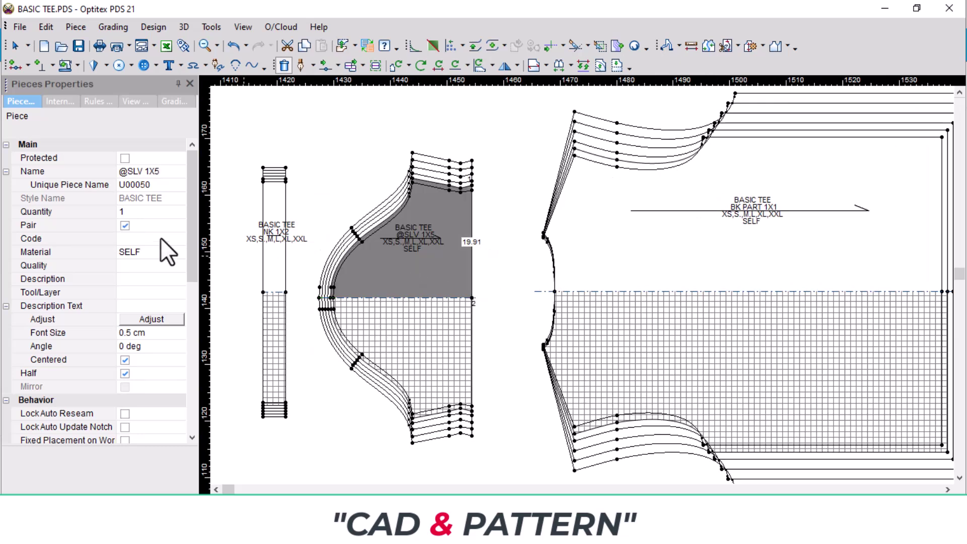
{"action": "left_click", "coordinate": [171, 173]}
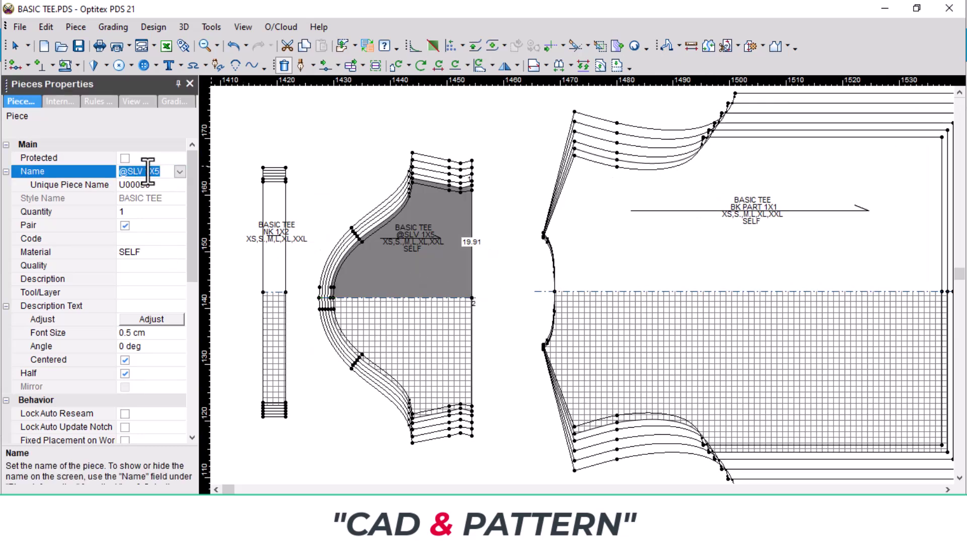
{"action": "type", "text": "SL"}
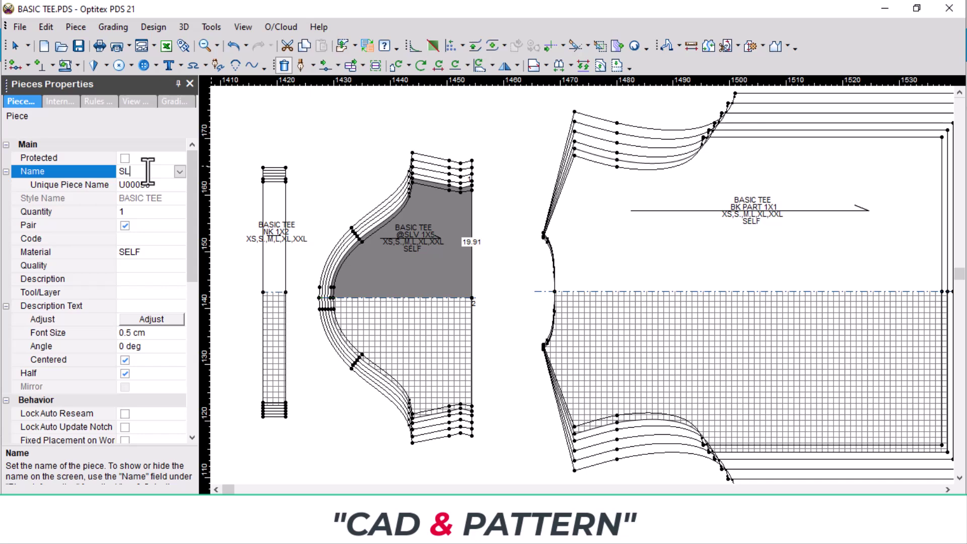
{"action": "type", "text": "V 1X5"}
{"action": "left_click", "coordinate": [124, 225]}
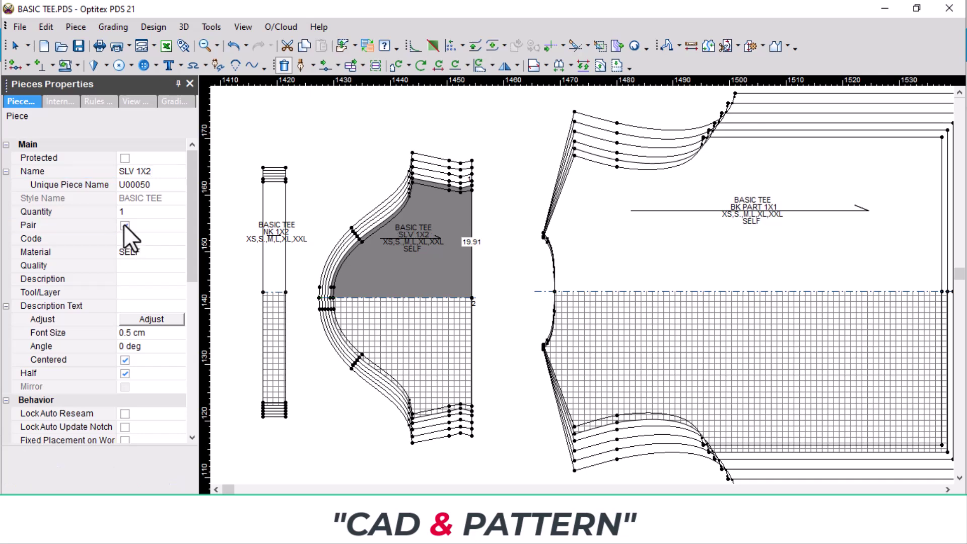
{"action": "left_click", "coordinate": [125, 225]}
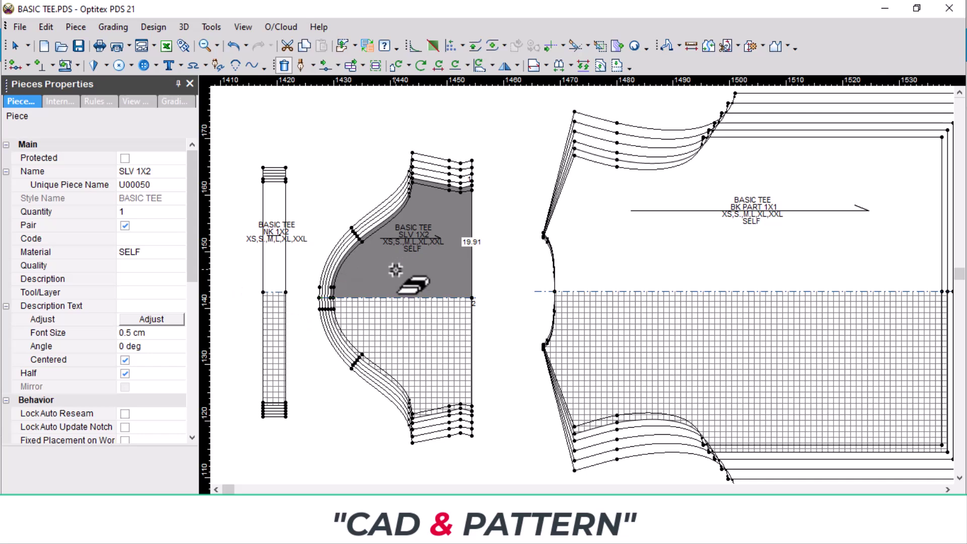
Step: Set the neck piece's material to RIB
{"action": "right_click", "coordinate": [327, 183]}
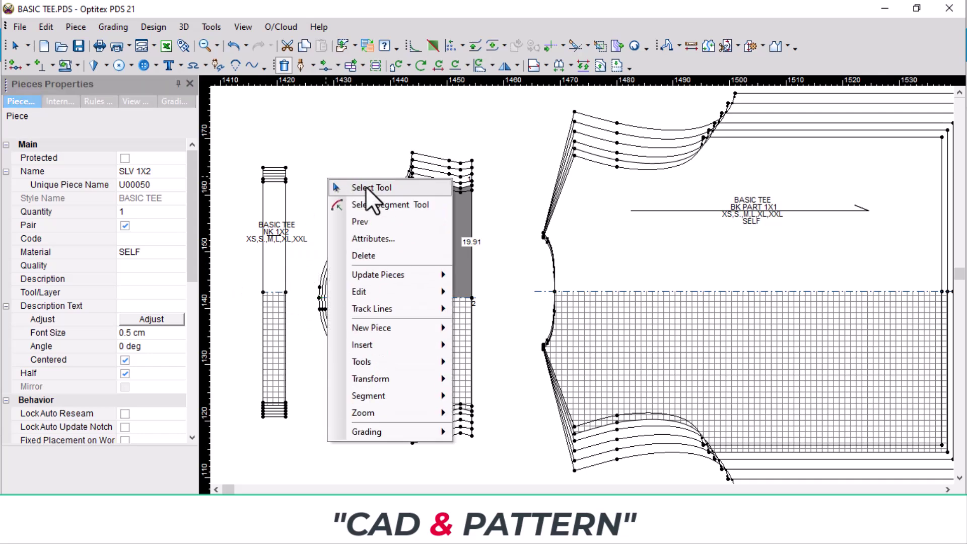
{"action": "left_click", "coordinate": [365, 186]}
{"action": "left_click", "coordinate": [273, 272]}
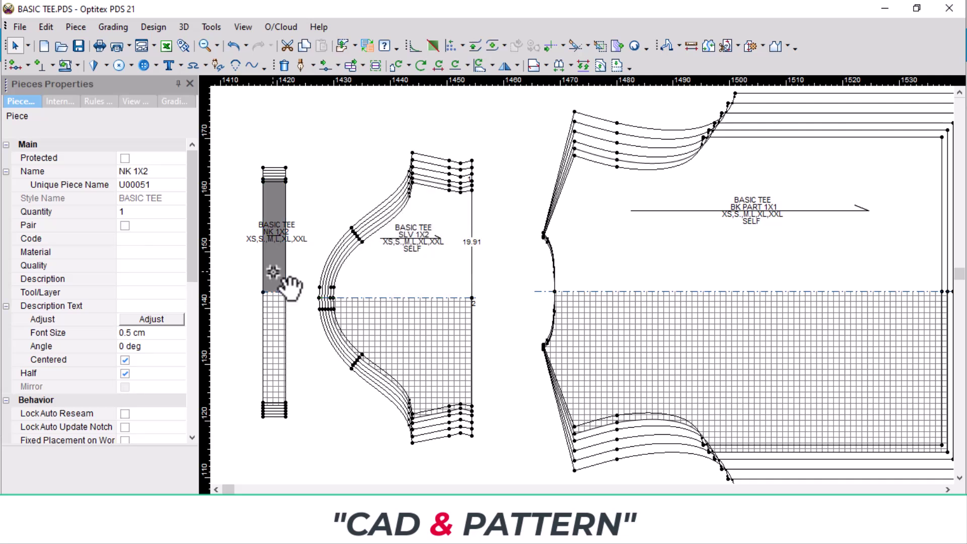
{"action": "left_click", "coordinate": [159, 251]}
{"action": "type", "text": "R"}
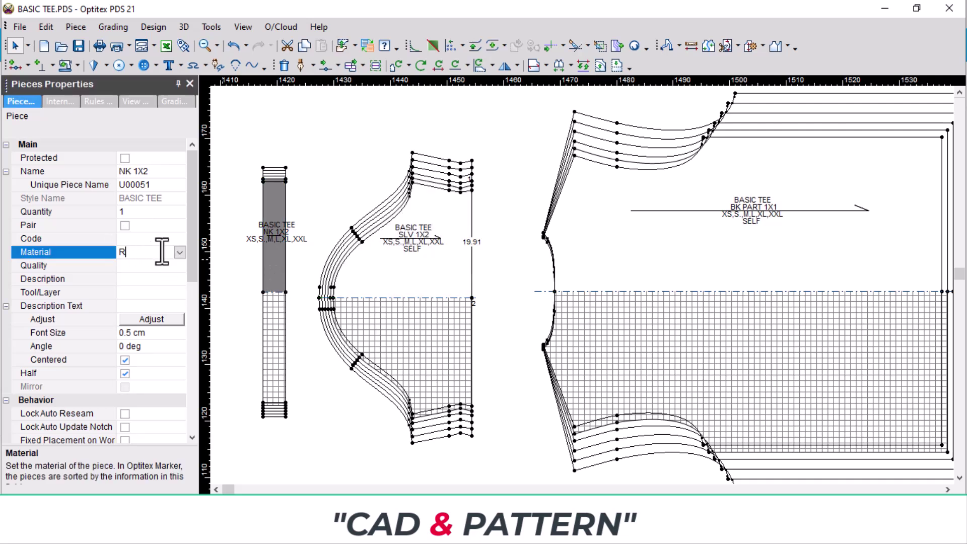
{"action": "type", "text": "IB"}
{"action": "key", "text": "Return"}
Step: Rename the neck piece as NK 1X1
{"action": "left_click", "coordinate": [158, 175]}
{"action": "double_click", "coordinate": [156, 172]}
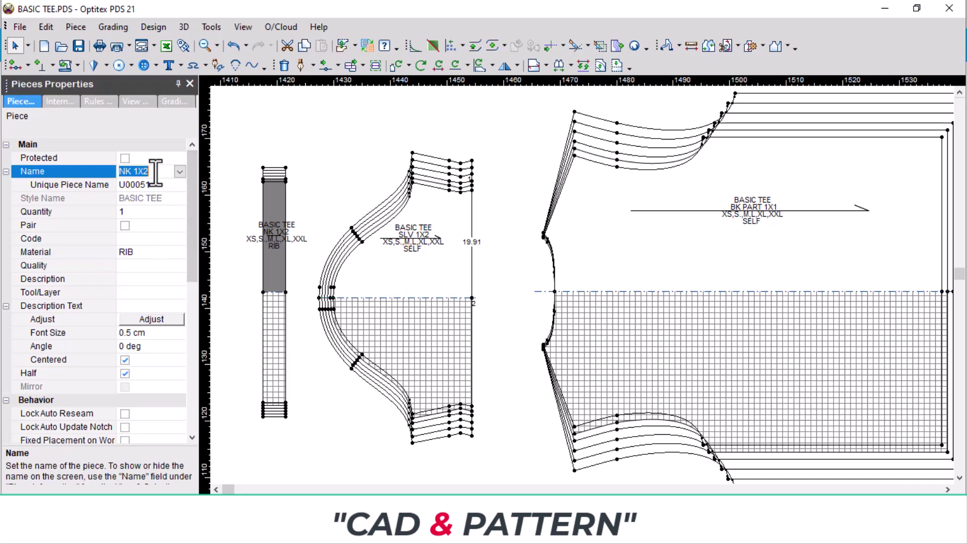
{"action": "left_click", "coordinate": [156, 173]}
{"action": "key", "text": "BackSpace"}
{"action": "type", "text": "1"}
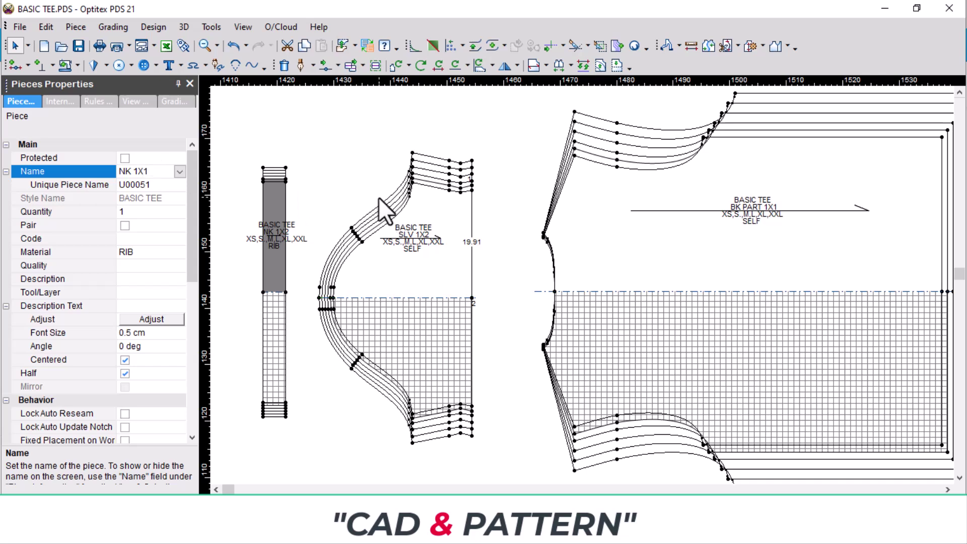
Step: Rename the full front piece as FR PART 1X1, removing the leading @ sign
{"action": "left_click", "coordinate": [667, 242]}
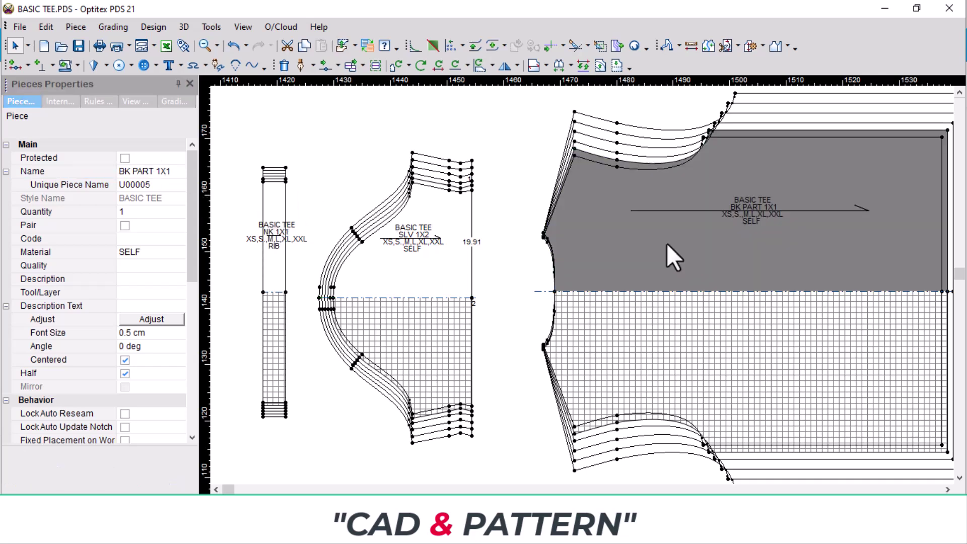
{"action": "scroll", "coordinate": [908, 260], "scroll_direction": "down", "scroll_amount": 1}
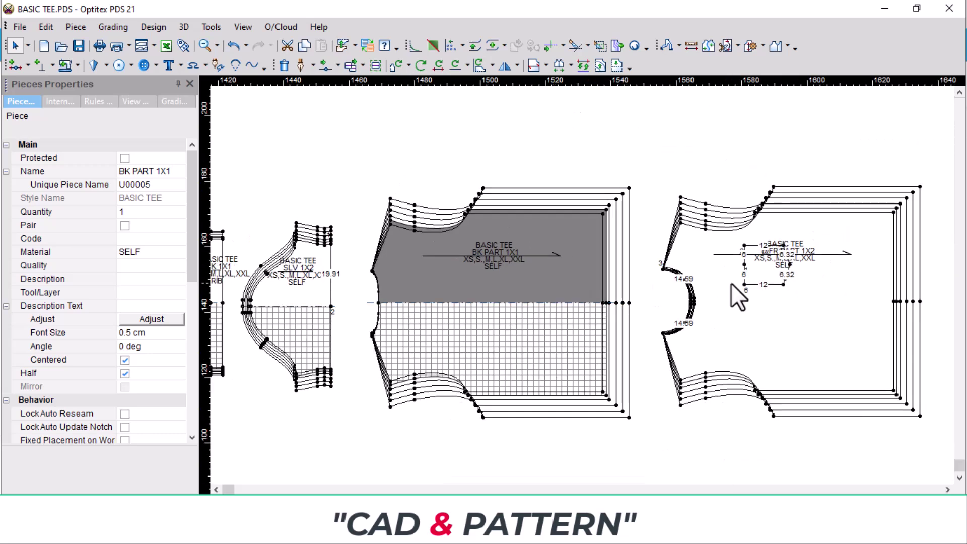
{"action": "left_click", "coordinate": [793, 317]}
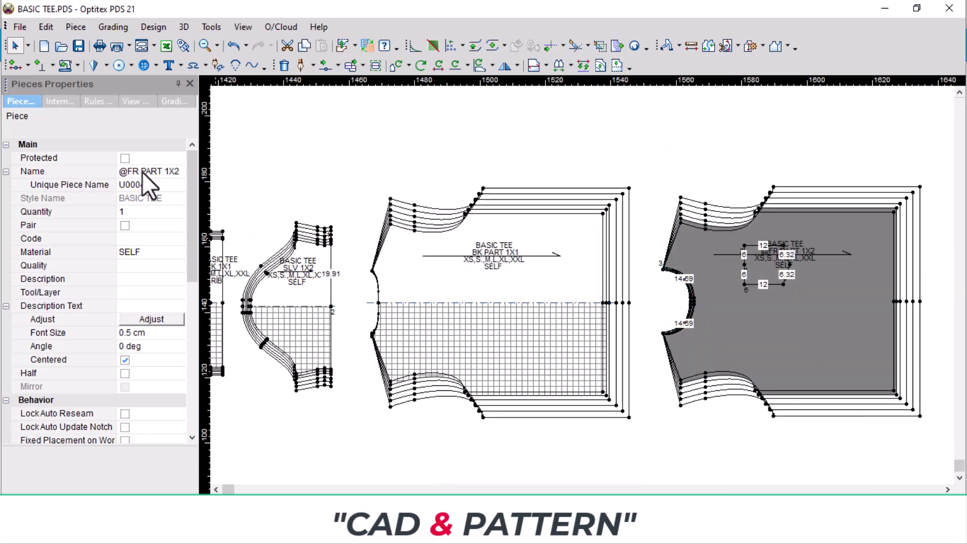
{"action": "left_click", "coordinate": [135, 171]}
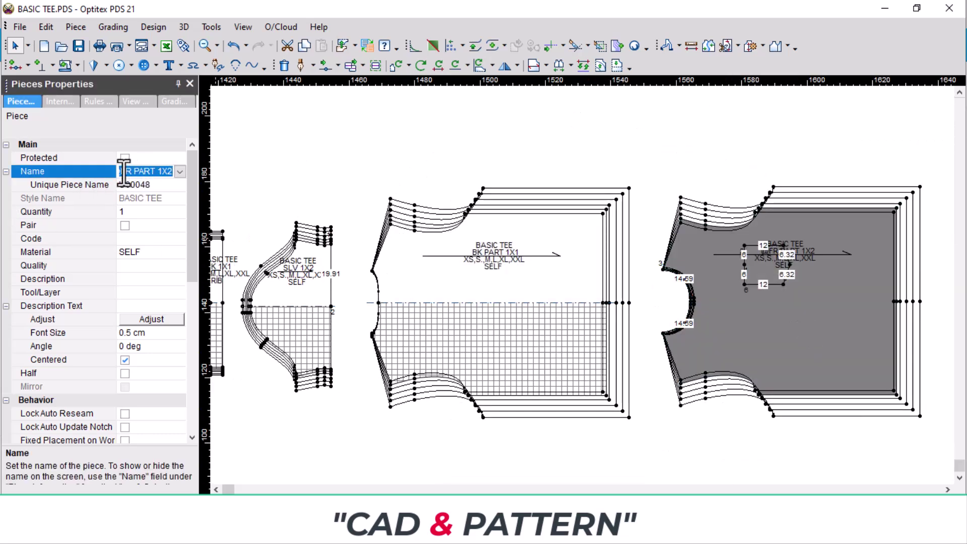
{"action": "left_click", "coordinate": [122, 171]}
{"action": "key", "text": "BackSpace"}
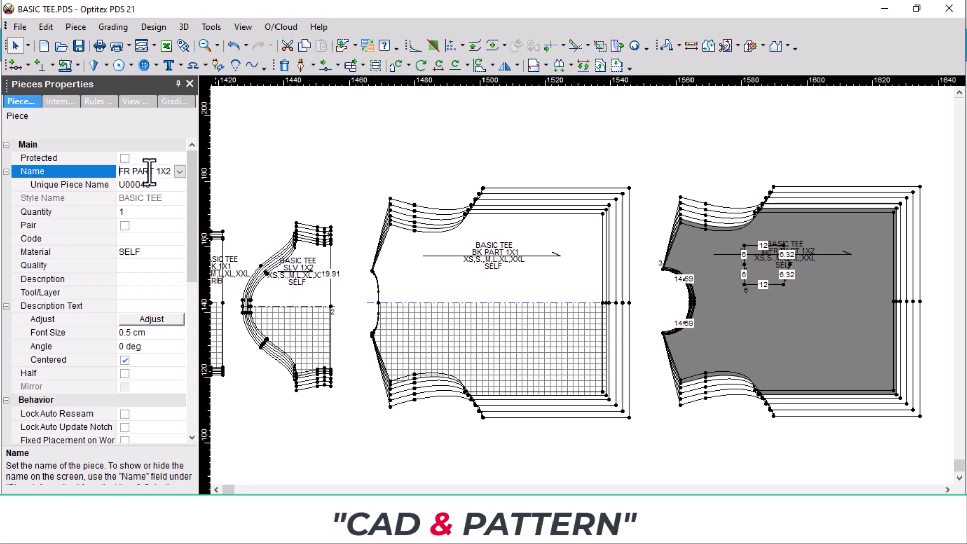
{"action": "left_click", "coordinate": [174, 173]}
{"action": "key", "text": "BackSpace"}
{"action": "type", "text": "1"}
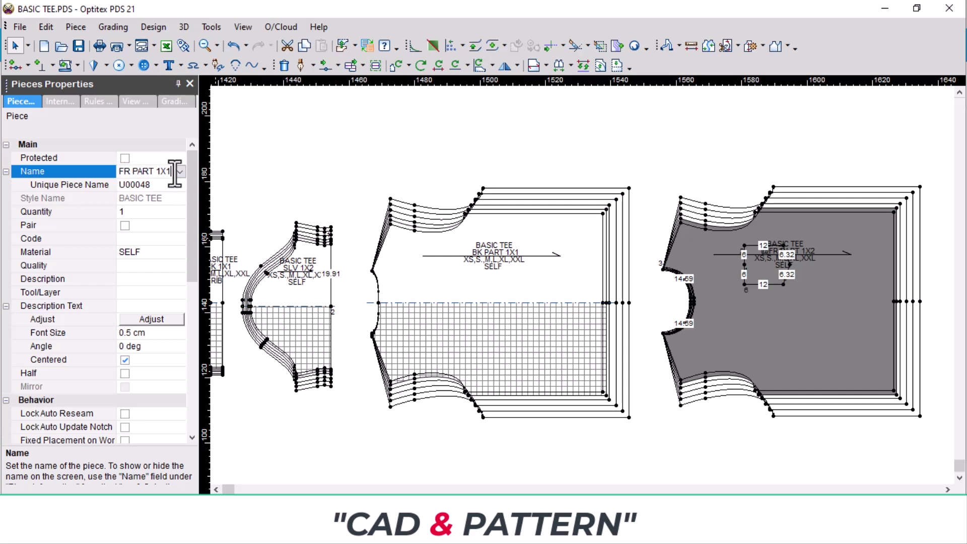
{"action": "key", "text": "Return"}
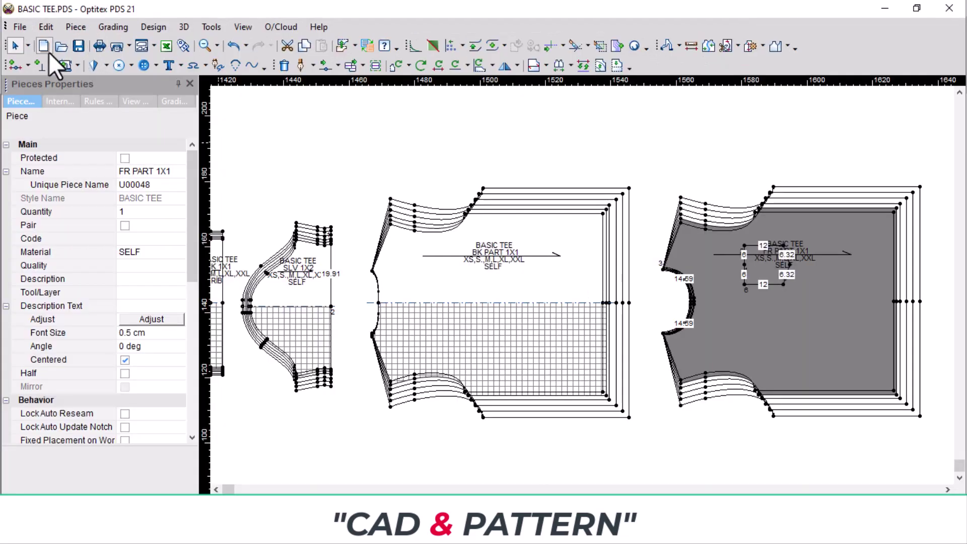
Step: Replace the open pattern with a new empty file and switch to Optitex Mark
{"action": "left_click", "coordinate": [47, 53]}
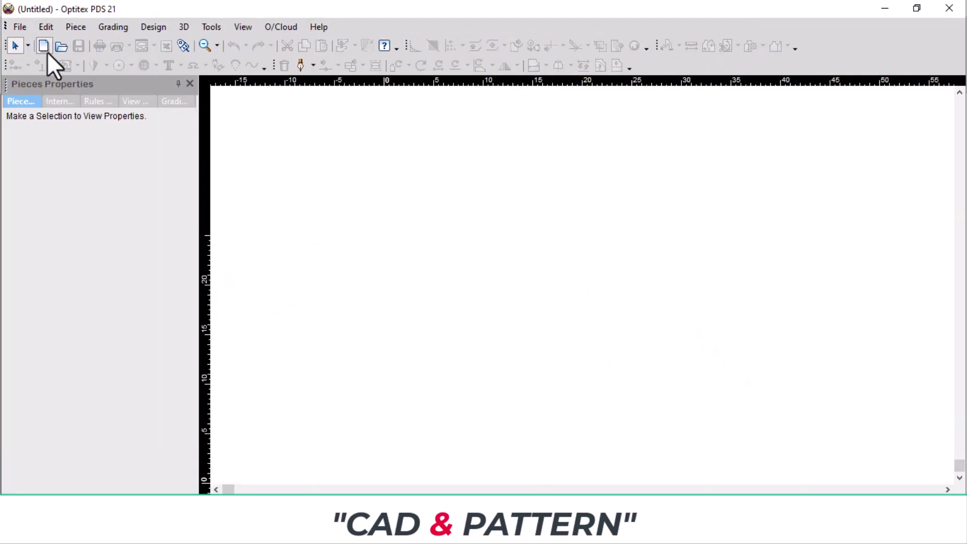
{"action": "left_click", "coordinate": [884, 9]}
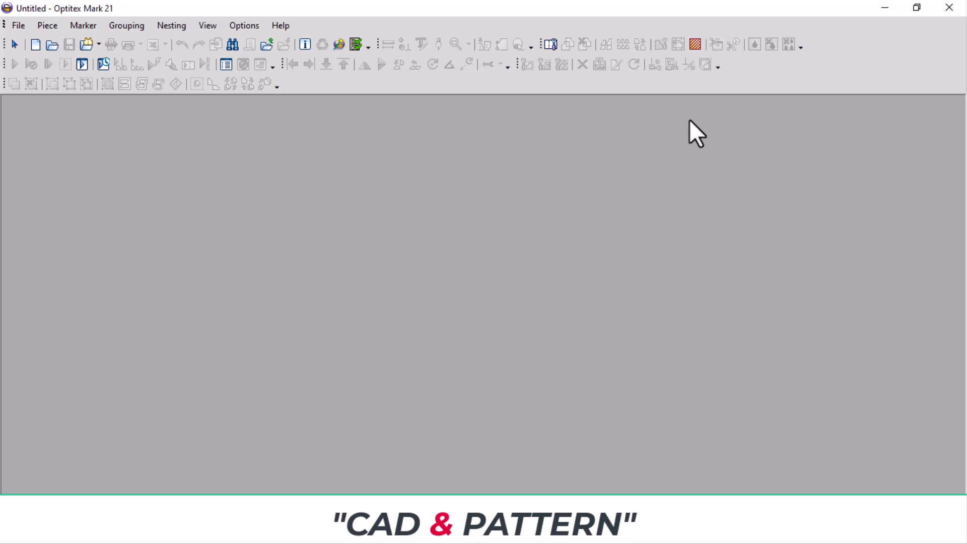
Step: Create a new marker with a width of 70 inches, keeping the default name and length
{"action": "left_click", "coordinate": [34, 45]}
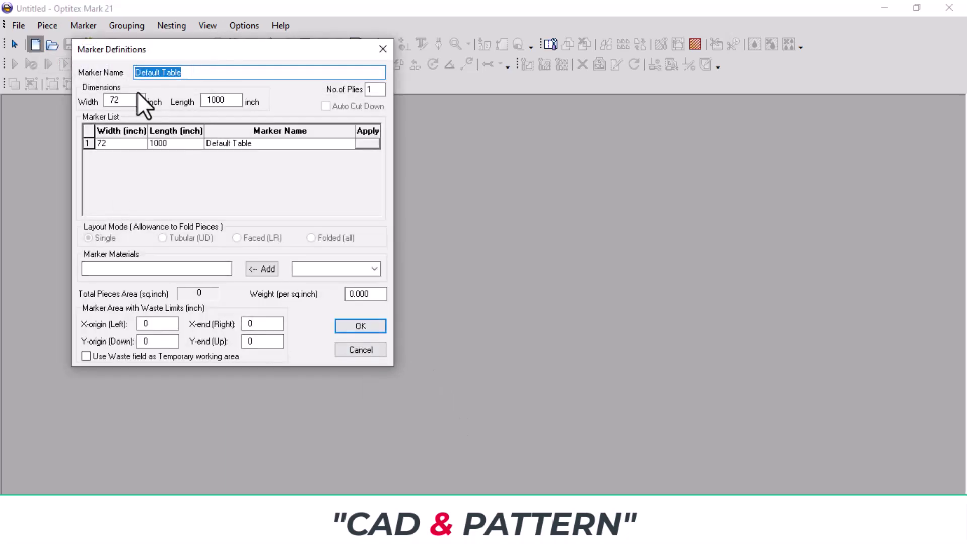
{"action": "left_click_drag", "start_coordinate": [131, 101], "coordinate": [112, 106]}
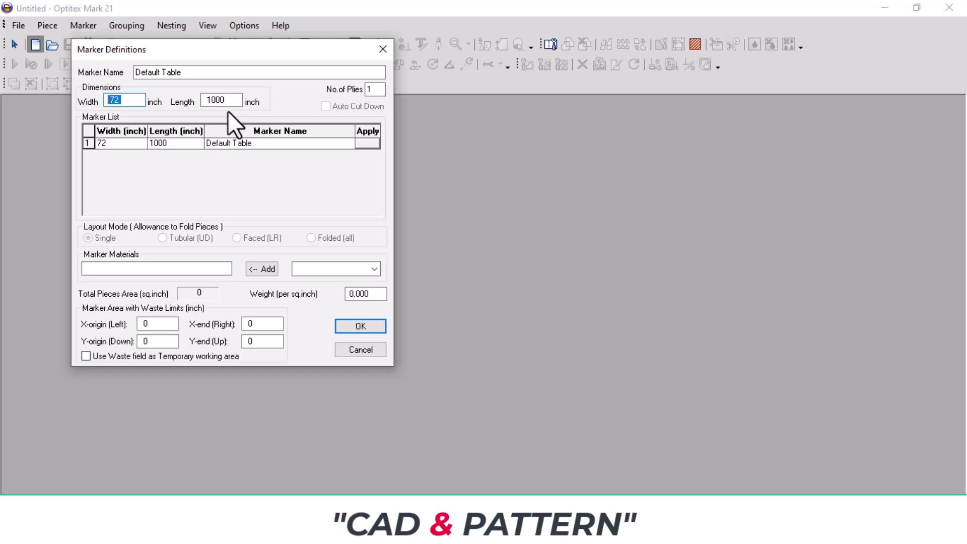
{"action": "left_click", "coordinate": [130, 104]}
{"action": "key", "text": "BackSpace"}
{"action": "type", "text": "0"}
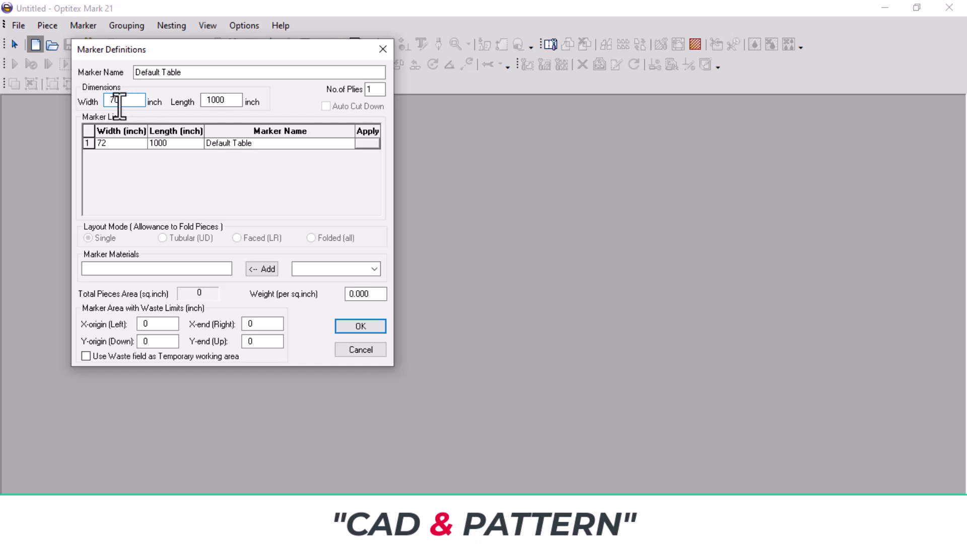
{"action": "left_click", "coordinate": [359, 326]}
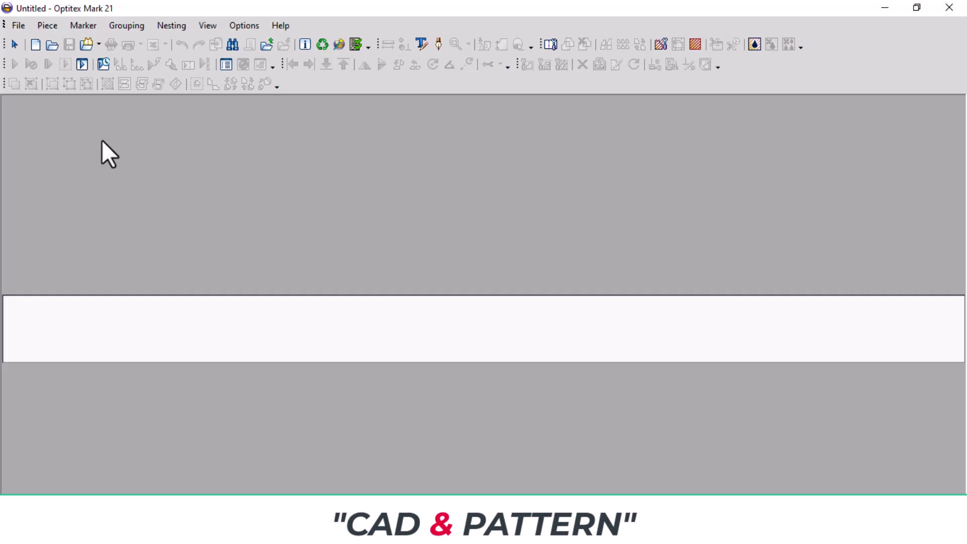
Step: Load the BASIC TEE style file from the ZUMBA folder into the marker order
{"action": "left_click", "coordinate": [86, 42]}
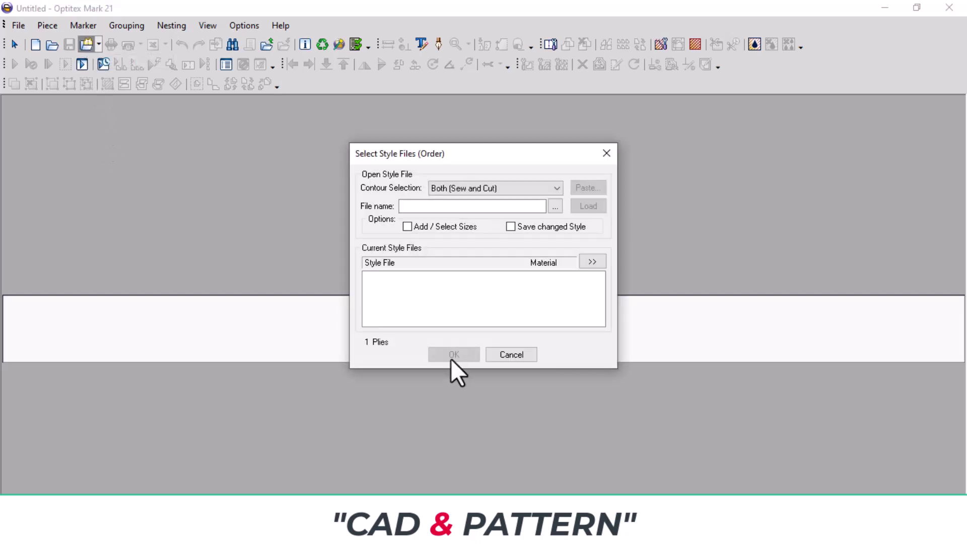
{"action": "left_click", "coordinate": [556, 208]}
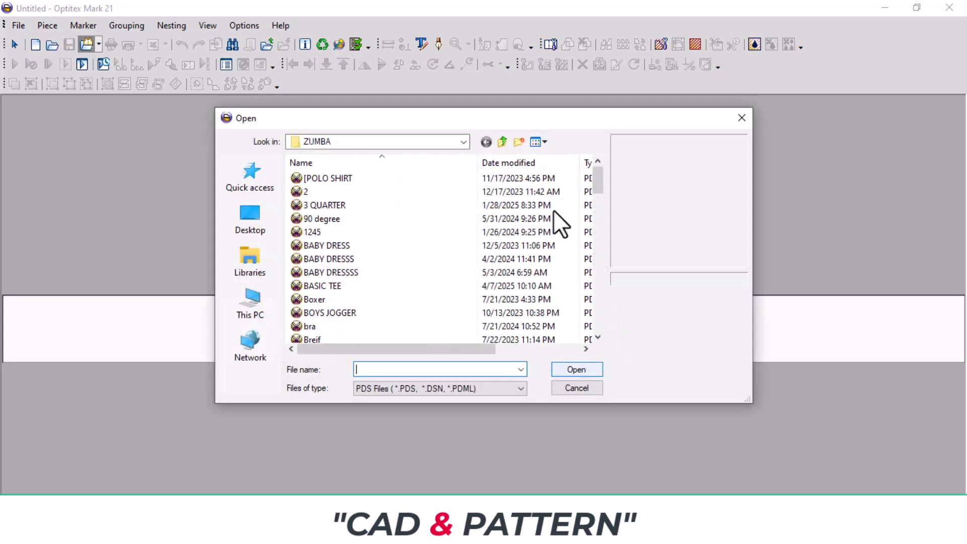
{"action": "left_click", "coordinate": [328, 286]}
{"action": "left_click", "coordinate": [579, 370]}
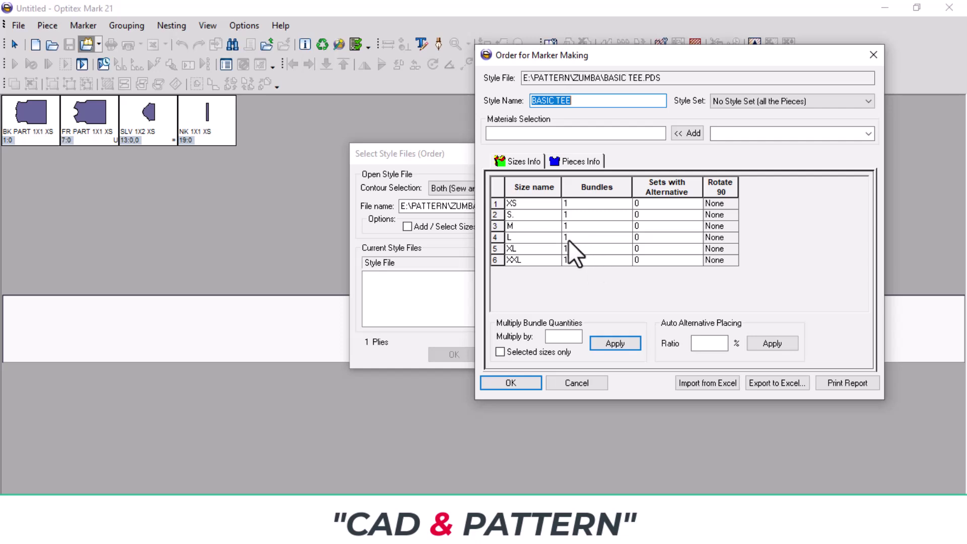
Step: Set the order's bundle quantities to 2 for size S, 3 for size M and 2 for size L
{"action": "left_click", "coordinate": [584, 214]}
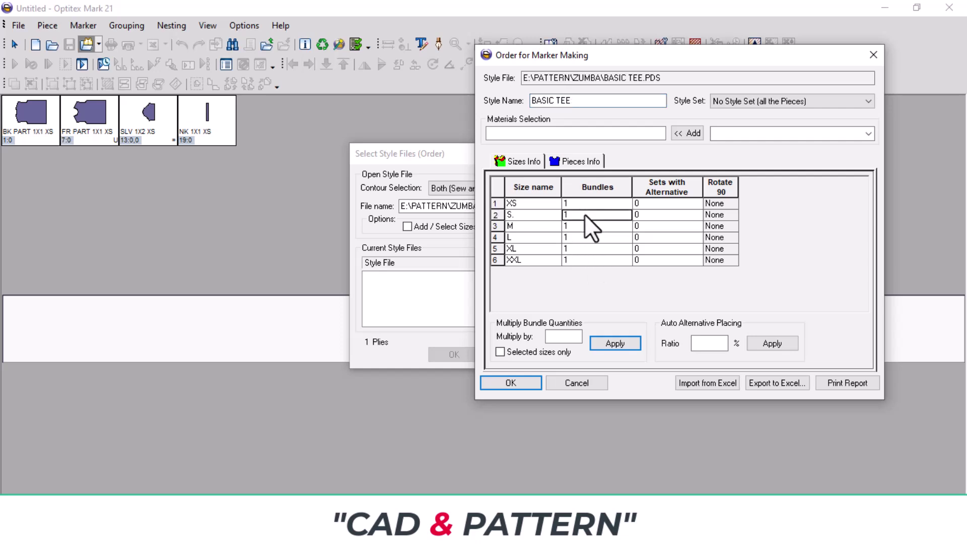
{"action": "type", "text": "2"}
{"action": "key", "text": "Down"}
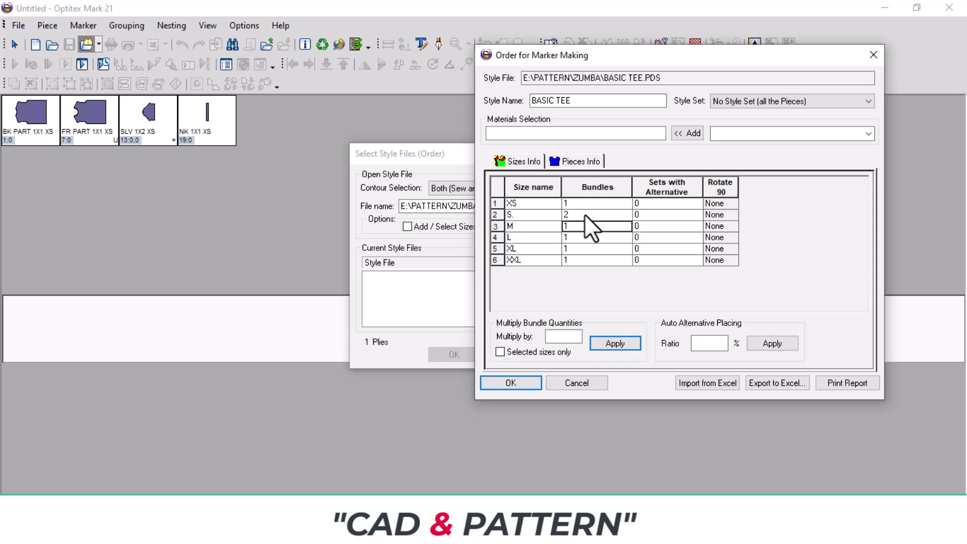
{"action": "type", "text": "2"}
{"action": "key", "text": "Down"}
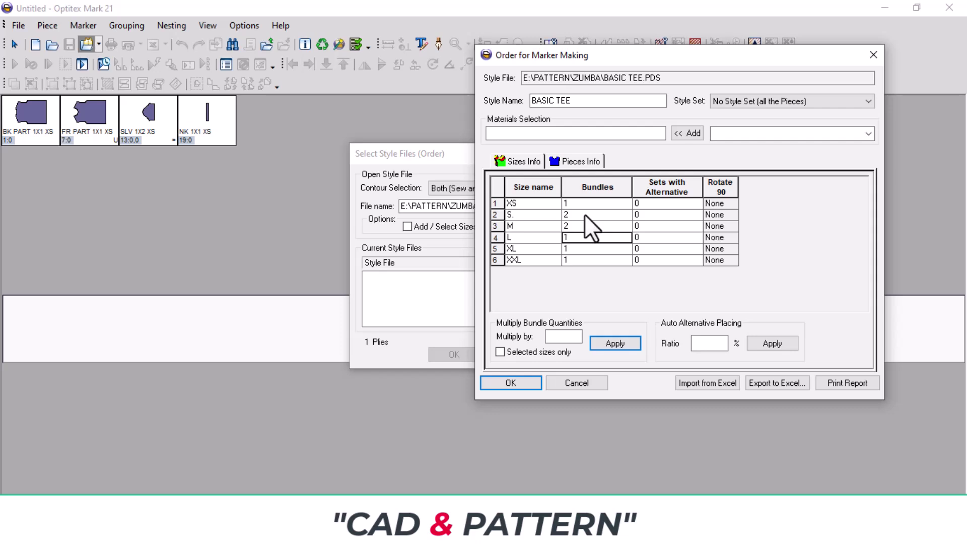
{"action": "type", "text": "2"}
{"action": "key", "text": "Up"}
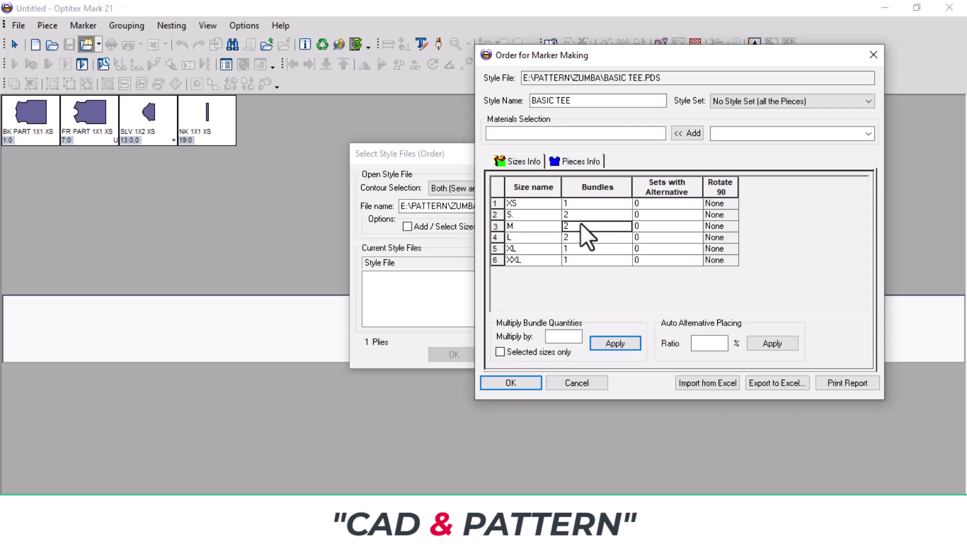
{"action": "type", "text": "3"}
Step: Set the quantity of the RIB neck piece NK 1X1 to 0 in the order's piece information
{"action": "left_click", "coordinate": [590, 167]}
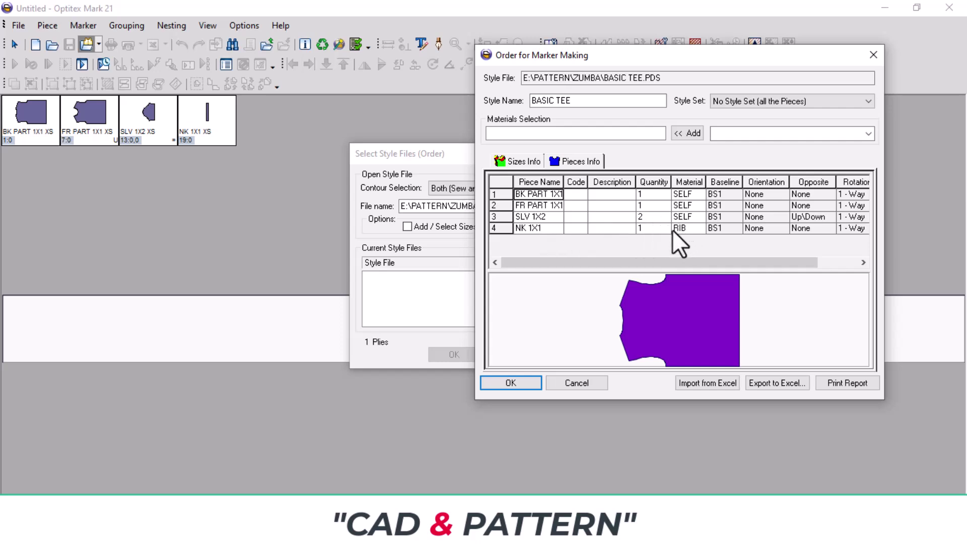
{"action": "left_click", "coordinate": [649, 229]}
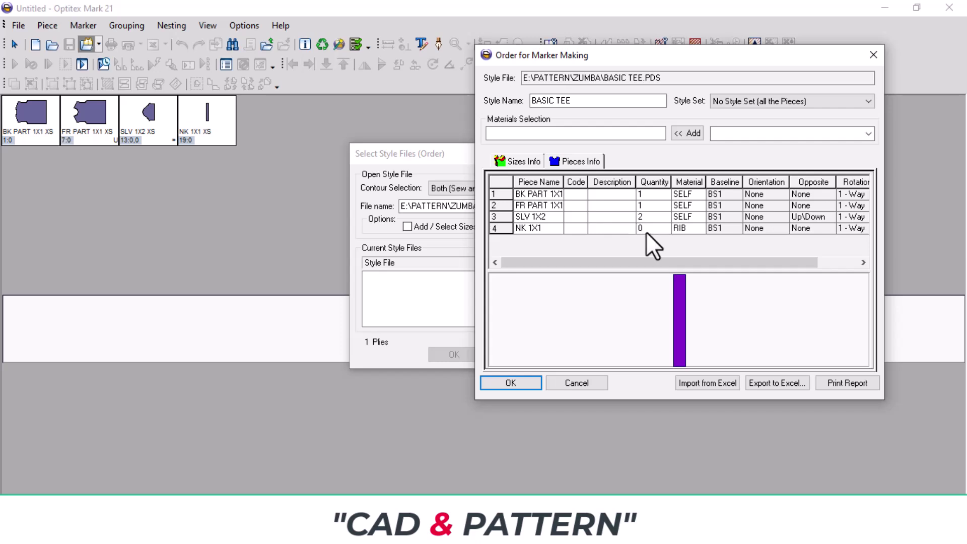
{"action": "left_click", "coordinate": [646, 232]}
Step: Set the back part's rotation to 2 - Way and apply the same rotation to all pieces
{"action": "left_click", "coordinate": [864, 194]}
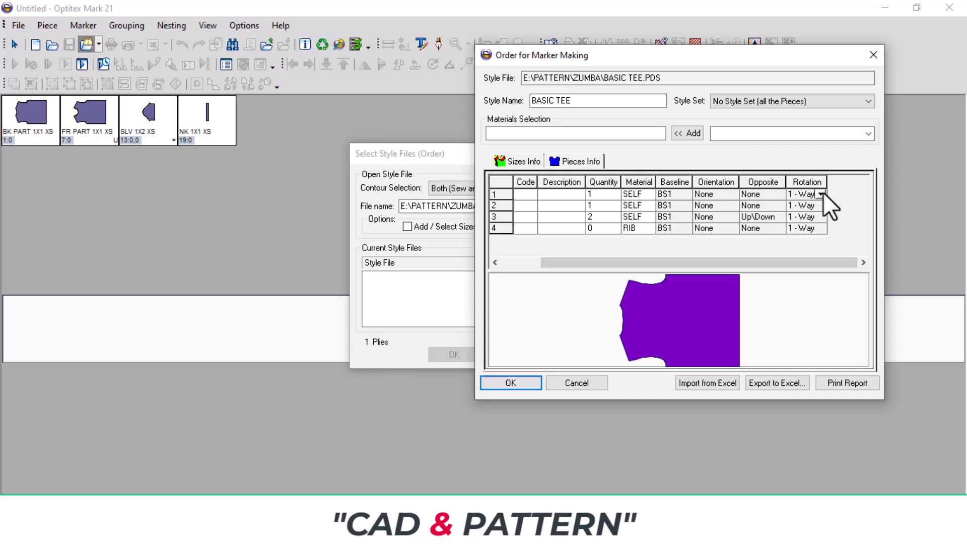
{"action": "left_click", "coordinate": [821, 194]}
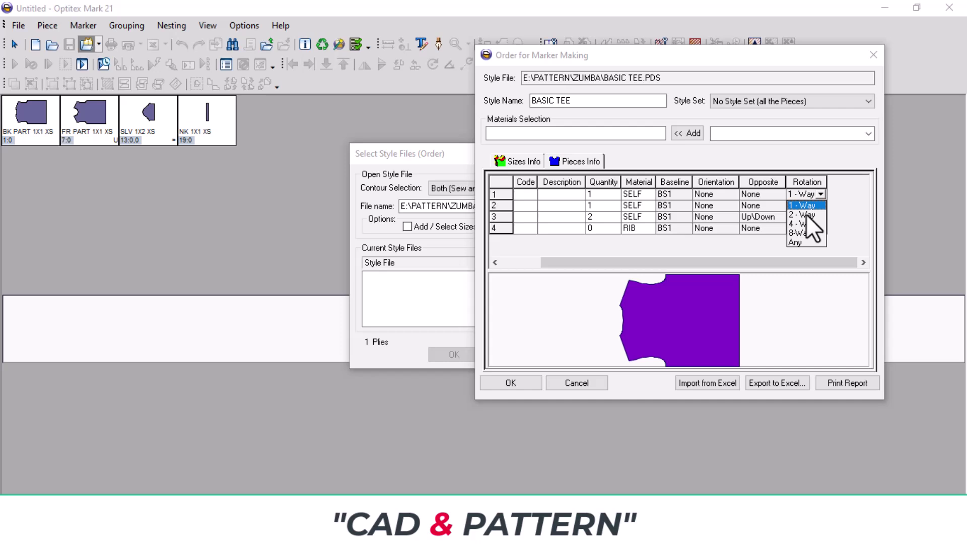
{"action": "left_click", "coordinate": [806, 213]}
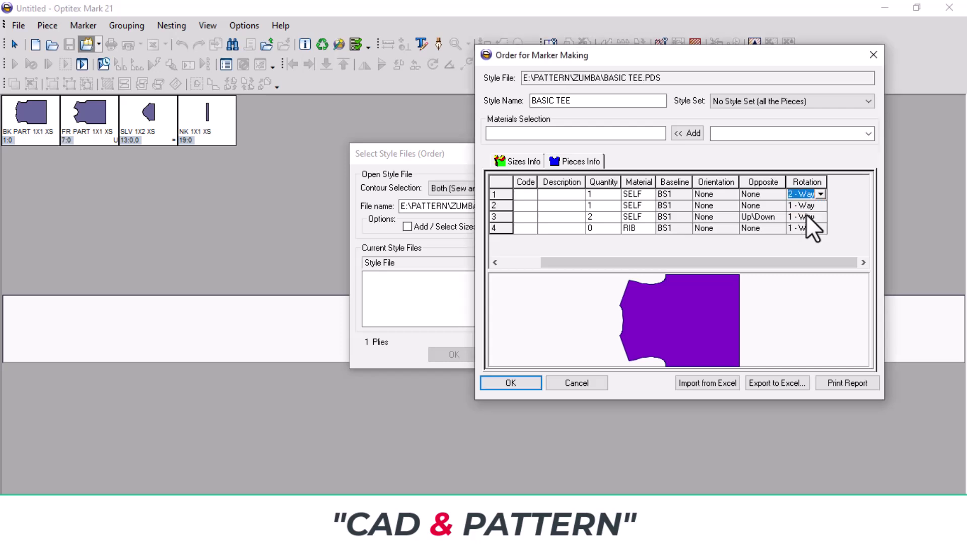
{"action": "right_click", "coordinate": [811, 186]}
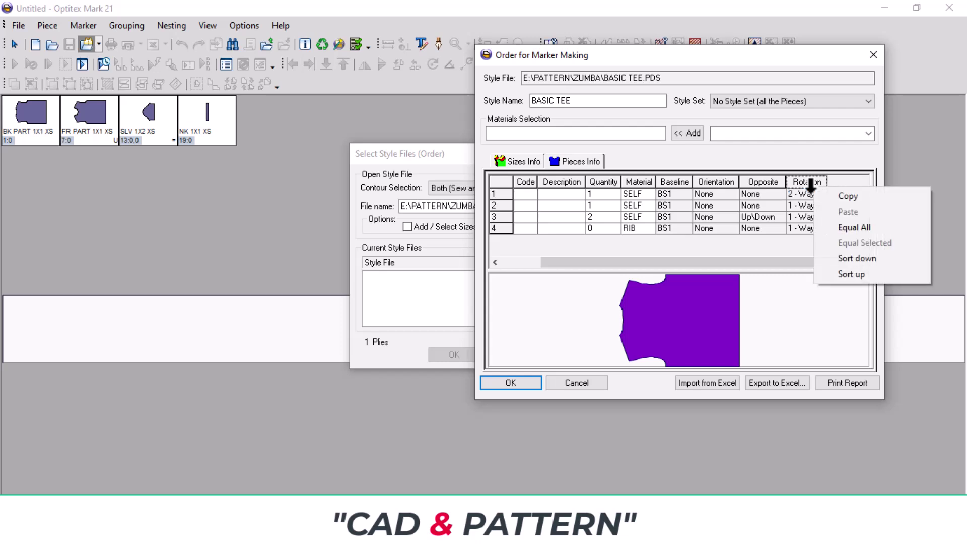
{"action": "left_click", "coordinate": [854, 231]}
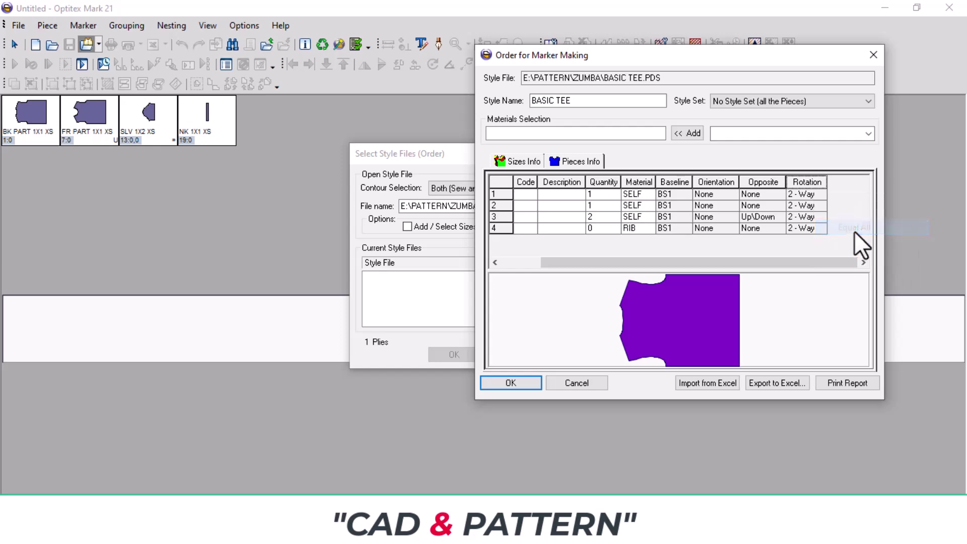
Step: Confirm the BASIC TEE order, ignoring the piece geometry problem, and bring its pieces into the marker
{"action": "left_click", "coordinate": [531, 384]}
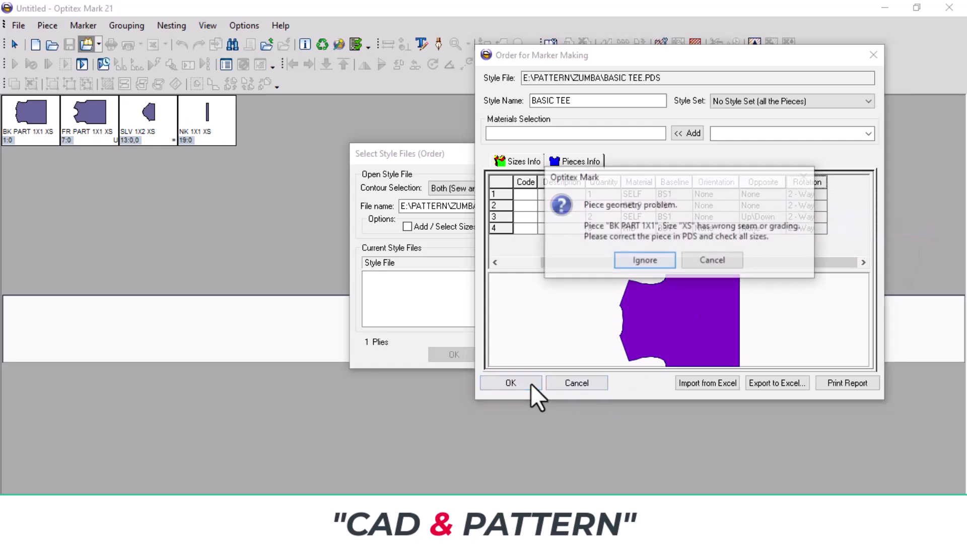
{"action": "left_click", "coordinate": [645, 260]}
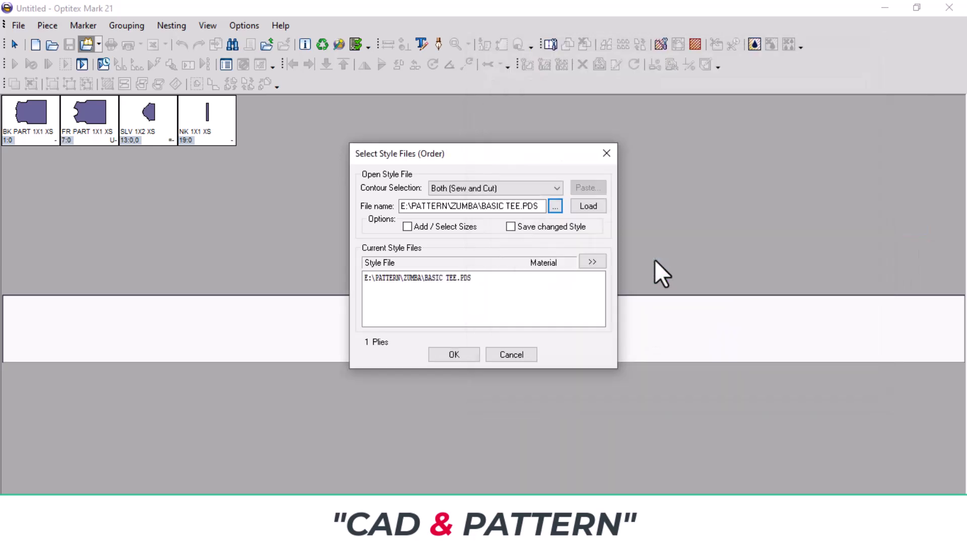
{"action": "left_click", "coordinate": [455, 355]}
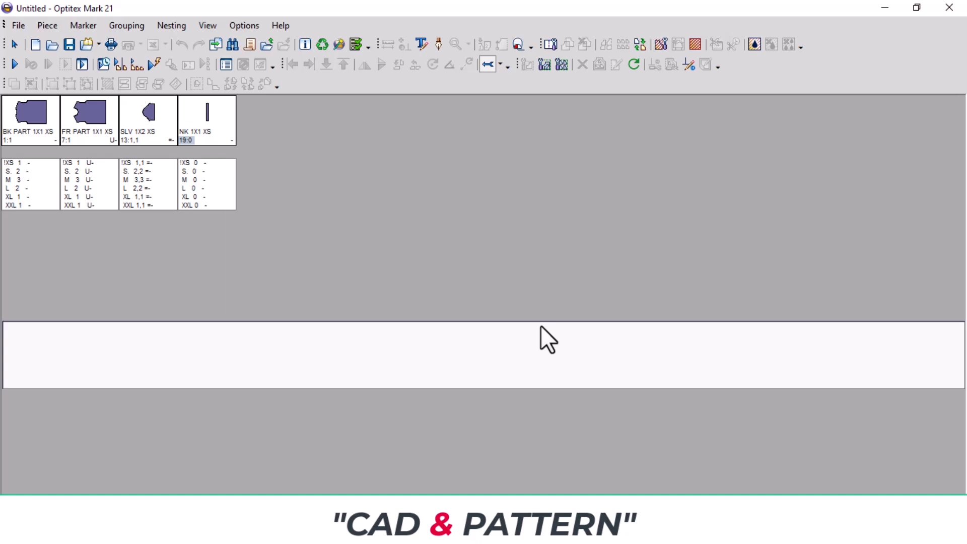
Step: Set the pieces' buffer size to .06 inch, keep its type as Around, and apply it
{"action": "left_click", "coordinate": [544, 67]}
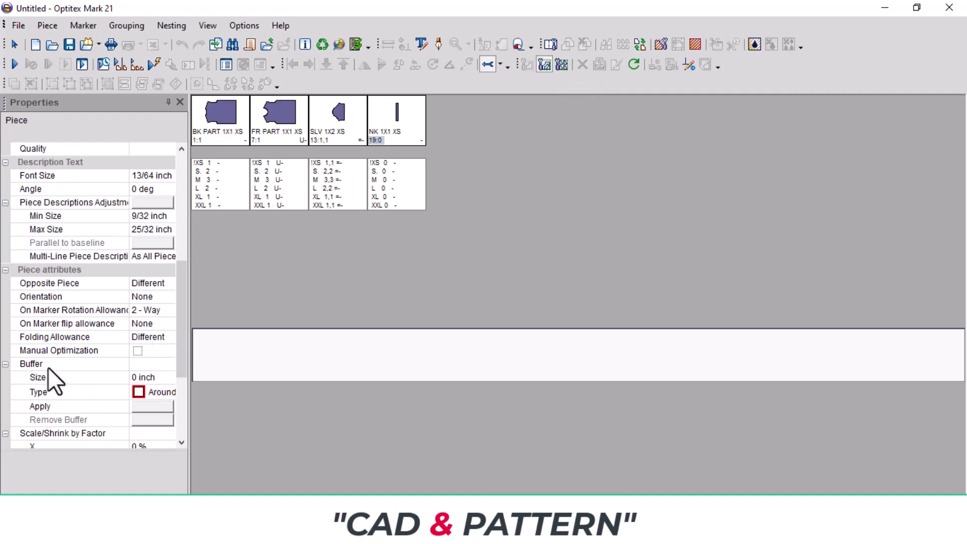
{"action": "left_click", "coordinate": [134, 378]}
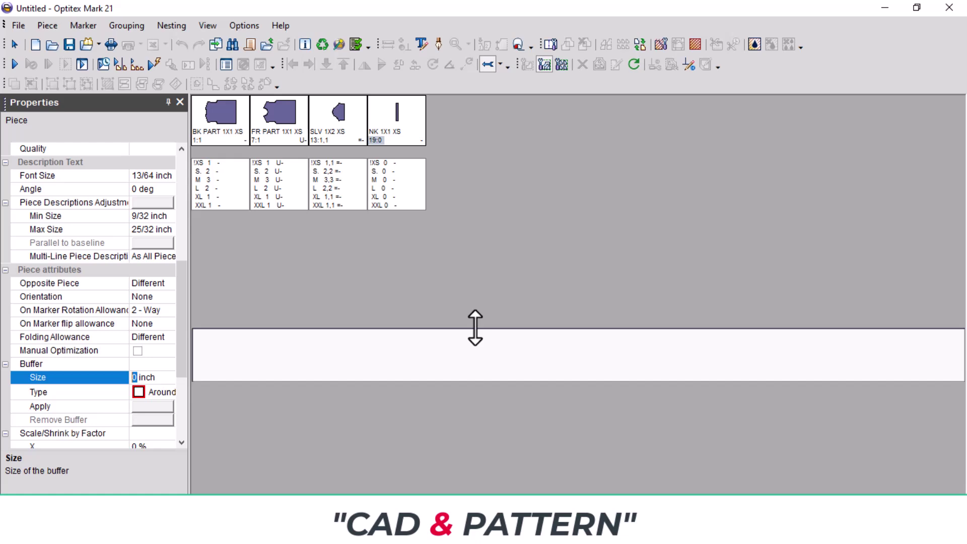
{"action": "type", "text": ".125"}
{"action": "key", "text": "BackSpace"}
{"action": "key", "text": "BackSpace"}
{"action": "key", "text": "BackSpace"}
{"action": "key", "text": "BackSpace"}
{"action": "type", "text": ".06"}
{"action": "left_click", "coordinate": [152, 407]}
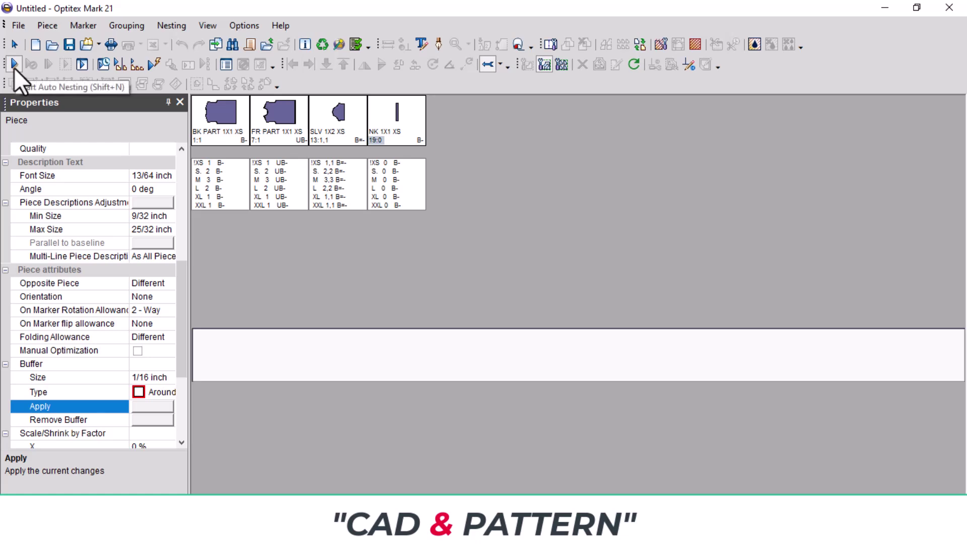
Step: Set up Auto Nesting with the Nesting++ algorithm and a nesting time of 1 min
{"action": "left_click", "coordinate": [82, 64]}
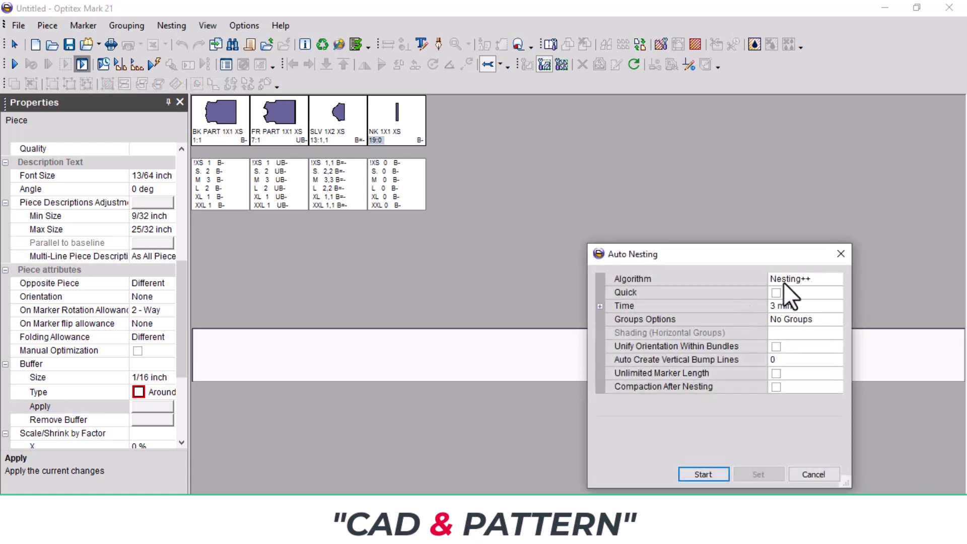
{"action": "left_click", "coordinate": [830, 283]}
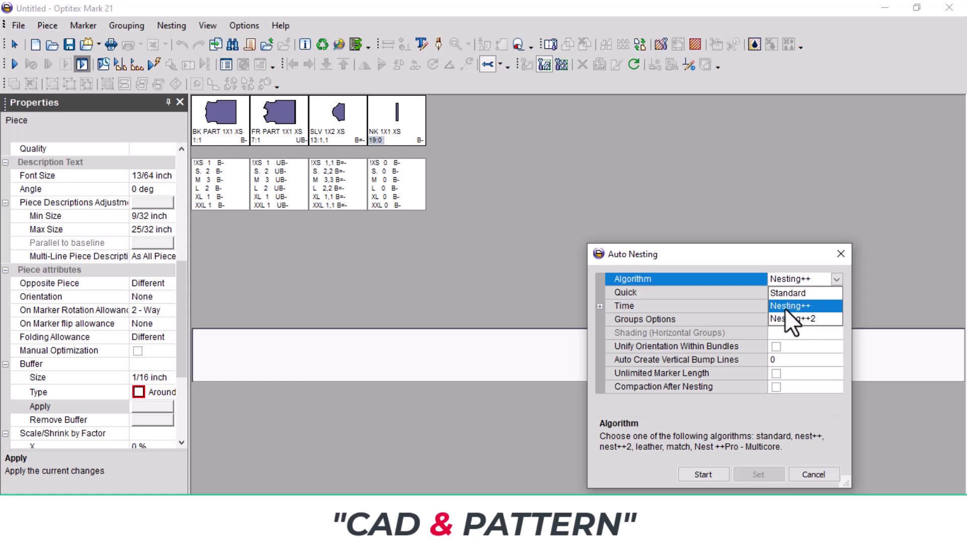
{"action": "left_click", "coordinate": [835, 280]}
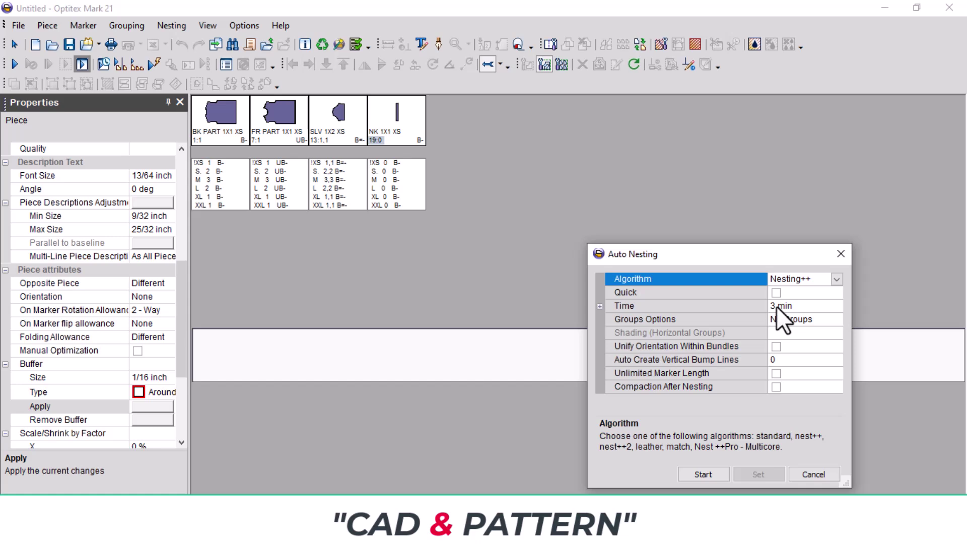
{"action": "left_click", "coordinate": [775, 306]}
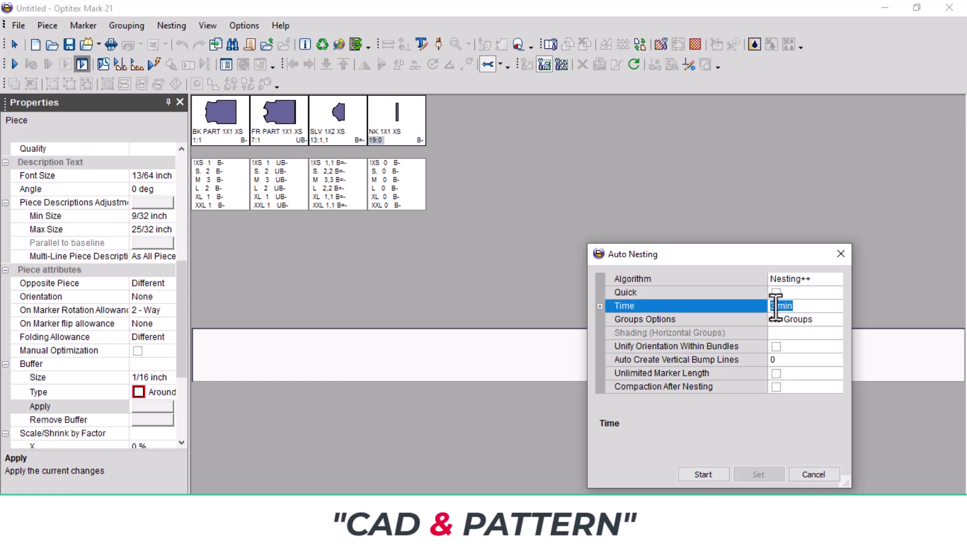
{"action": "double_click", "coordinate": [776, 306]}
{"action": "type", "text": "1"}
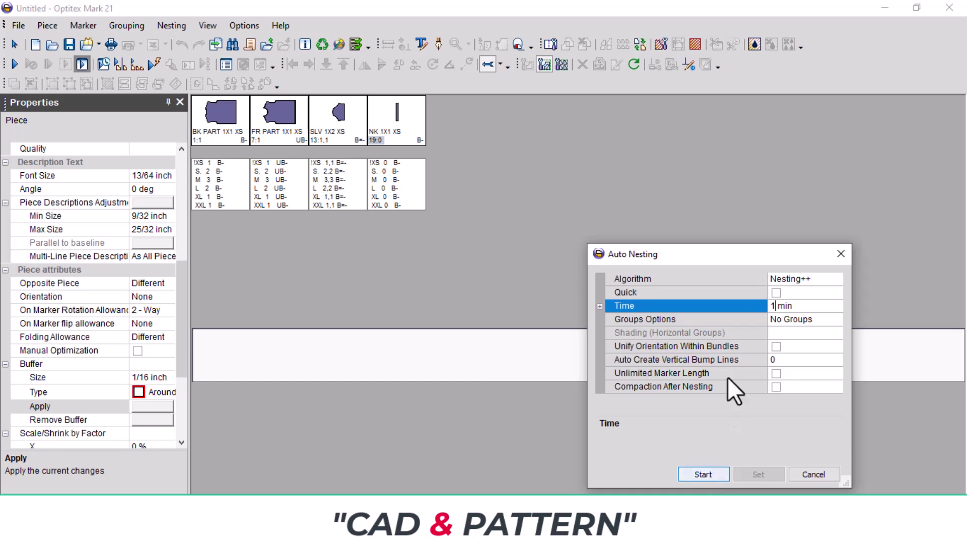
Step: Keep the nesting groups option at No Groups and run the automatic nesting of all pieces onto the marker
{"action": "left_click", "coordinate": [832, 319]}
{"action": "left_click", "coordinate": [838, 320]}
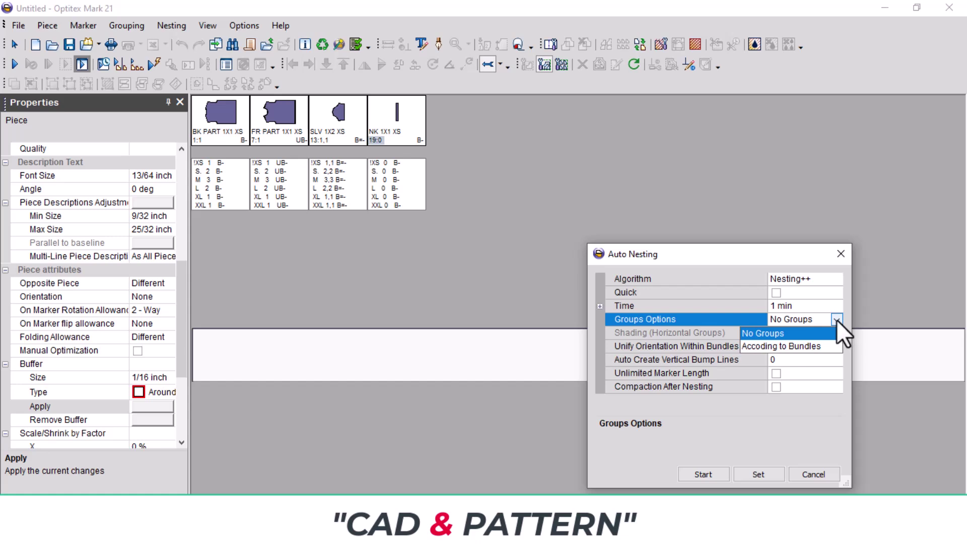
{"action": "left_click", "coordinate": [700, 475]}
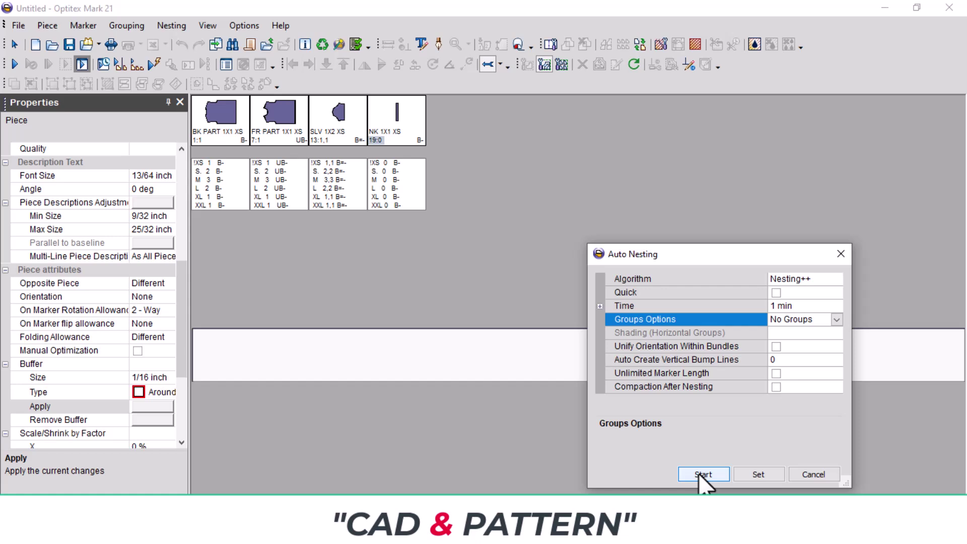
{"action": "left_click", "coordinate": [724, 474]}
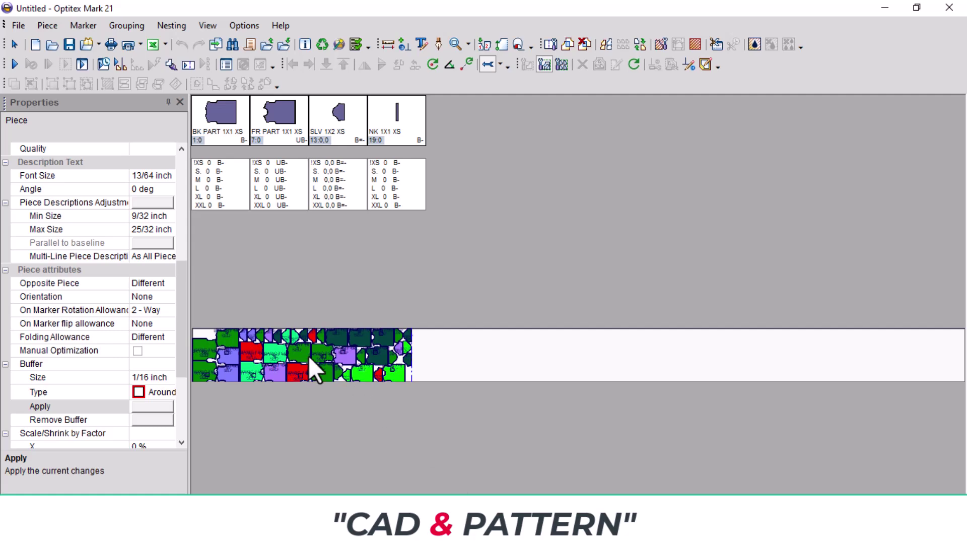
Step: Examine the nested layout and select the SLV 1X2 sleeve pieces one after another to check their sizes and placement
{"action": "scroll", "coordinate": [315, 351], "scroll_direction": "up", "scroll_amount": 5}
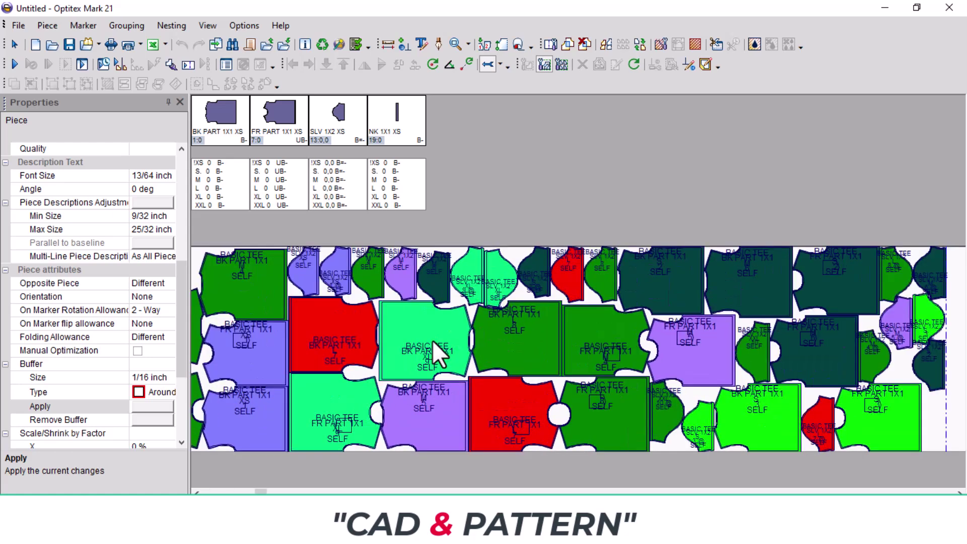
{"action": "scroll", "coordinate": [432, 340], "scroll_direction": "up", "scroll_amount": 5}
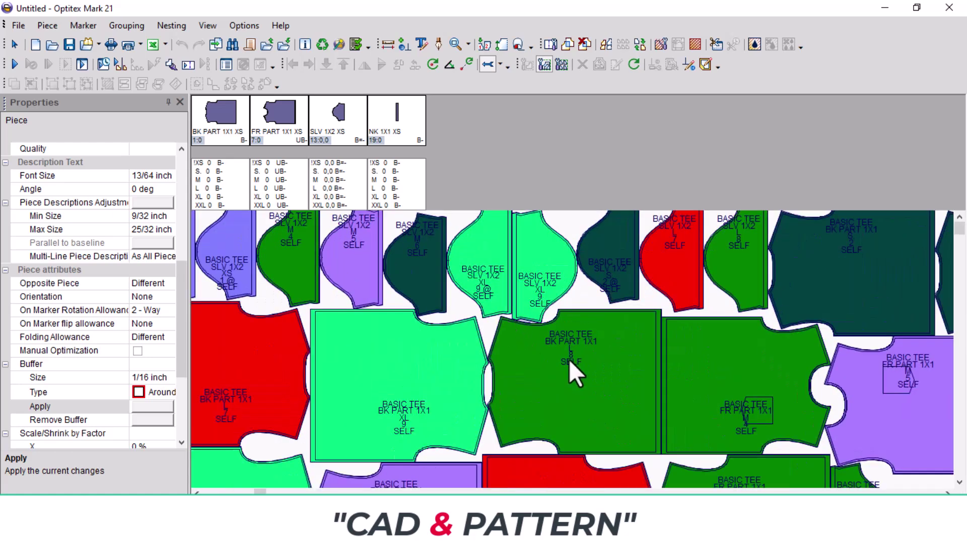
{"action": "scroll", "coordinate": [573, 333], "scroll_direction": "down", "scroll_amount": 4}
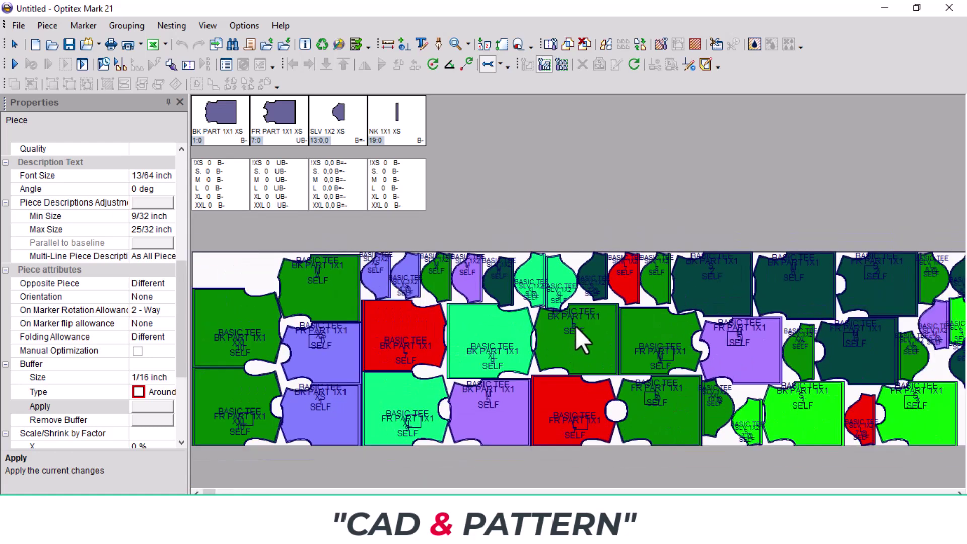
{"action": "scroll", "coordinate": [585, 328], "scroll_direction": "down", "scroll_amount": 1}
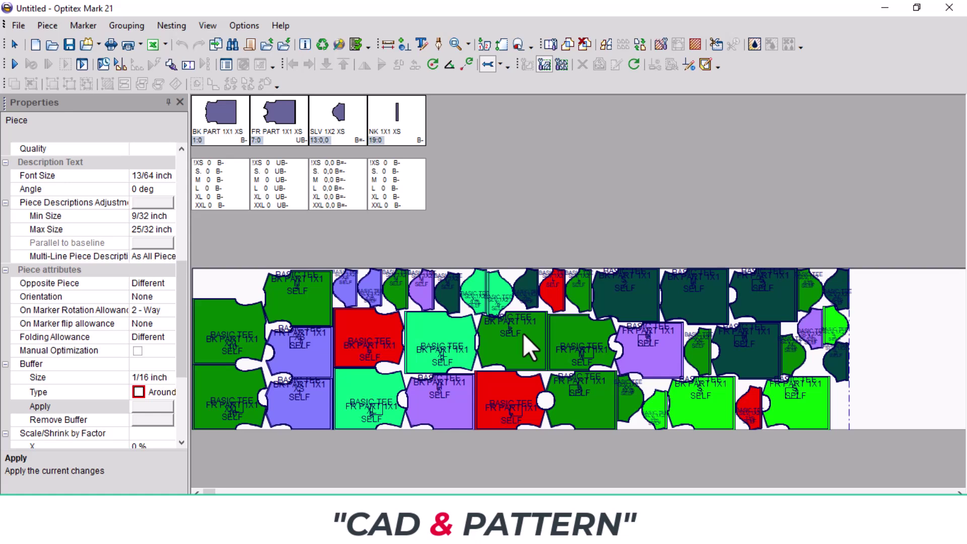
{"action": "left_click", "coordinate": [344, 285]}
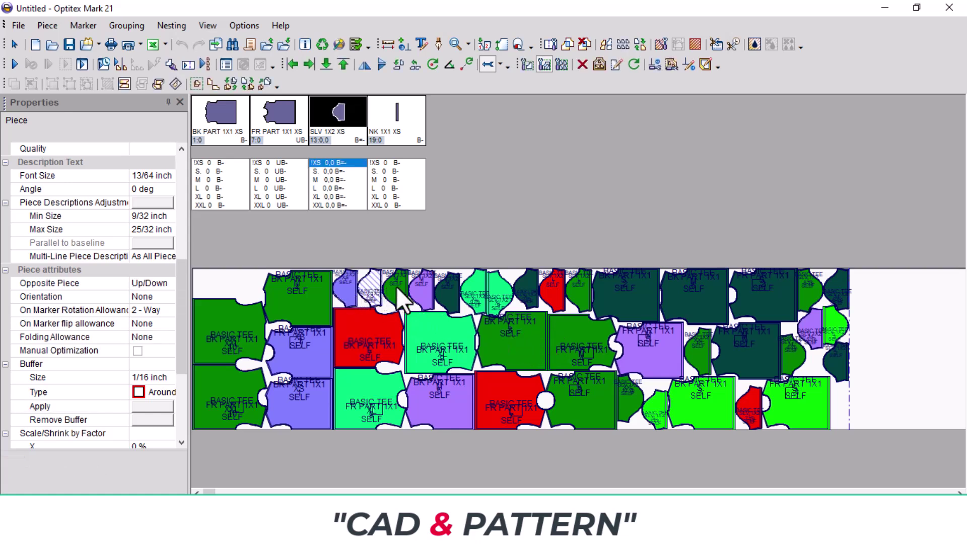
{"action": "left_click", "coordinate": [469, 286]}
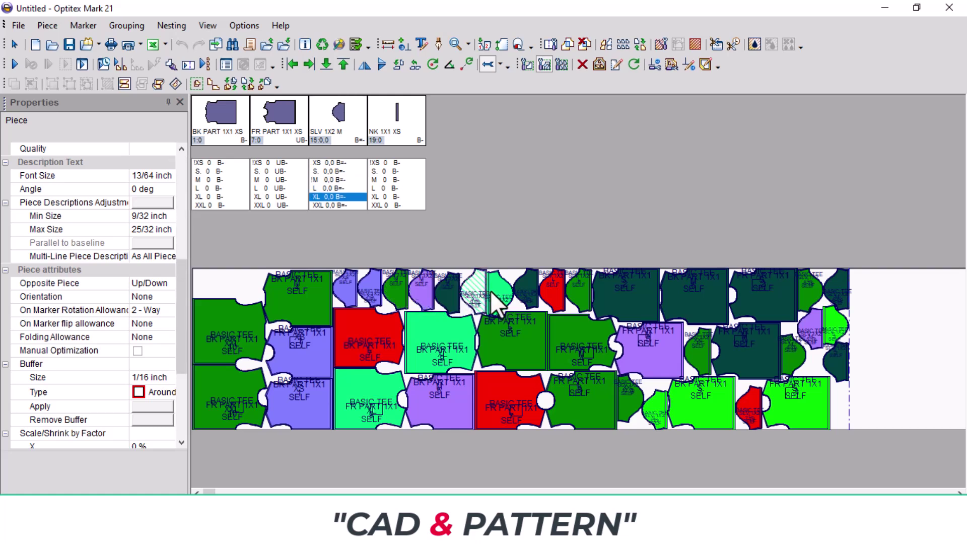
{"action": "left_click", "coordinate": [493, 292]}
{"action": "left_click", "coordinate": [533, 281]}
{"action": "left_click", "coordinate": [556, 290]}
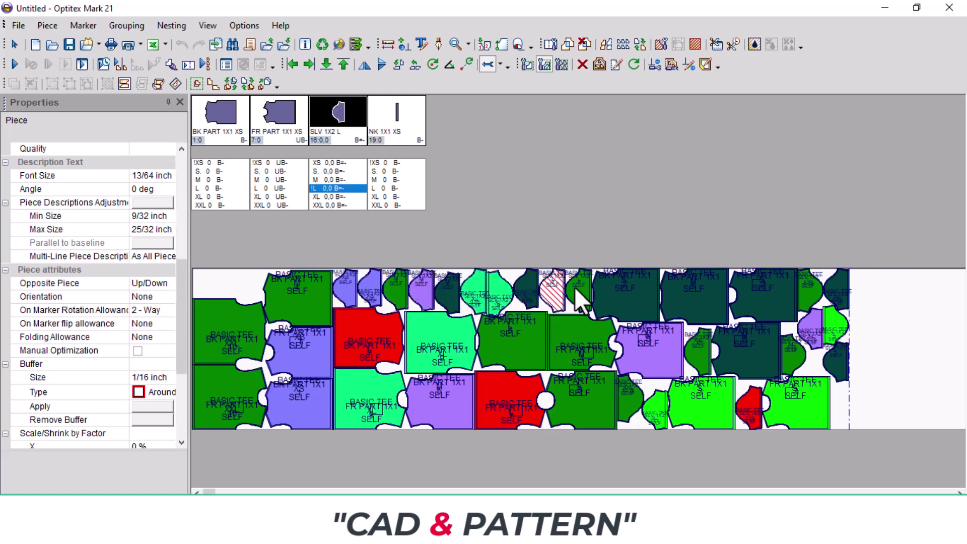
{"action": "left_click", "coordinate": [576, 289]}
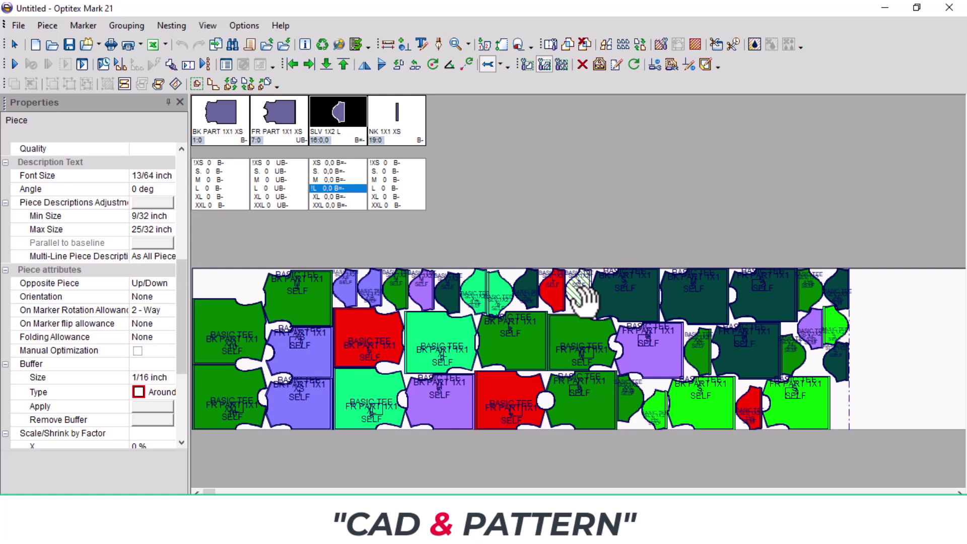
{"action": "left_click", "coordinate": [629, 398]}
{"action": "left_click", "coordinate": [656, 414]}
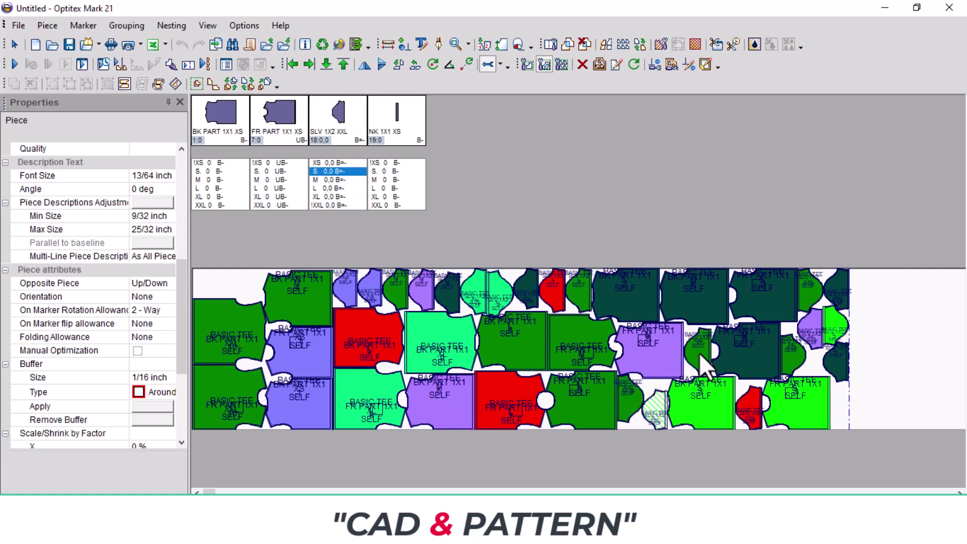
{"action": "left_click", "coordinate": [699, 352]}
{"action": "left_click", "coordinate": [748, 403]}
{"action": "left_click", "coordinate": [793, 352]}
{"action": "left_click", "coordinate": [838, 362]}
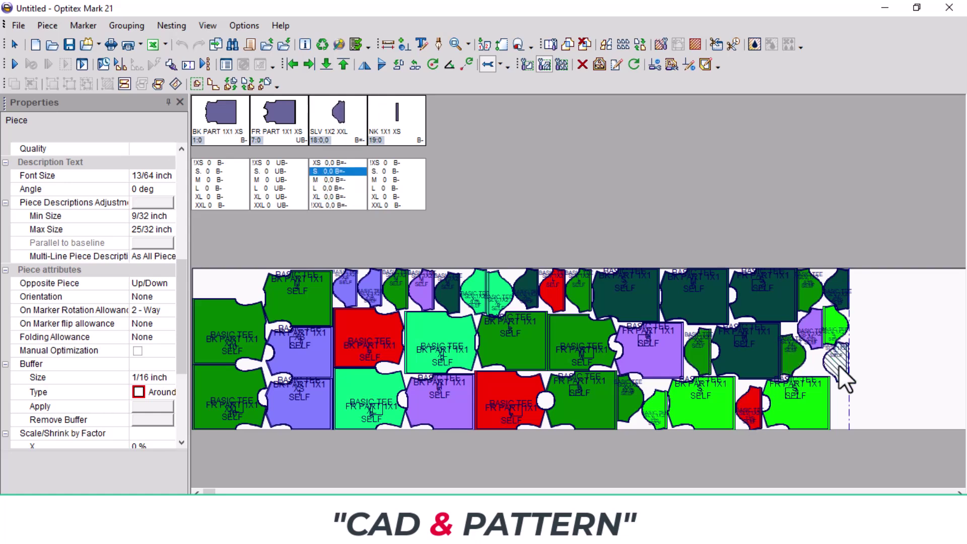
{"action": "left_click", "coordinate": [811, 333]}
{"action": "left_click", "coordinate": [831, 332]}
{"action": "left_click", "coordinate": [812, 295]}
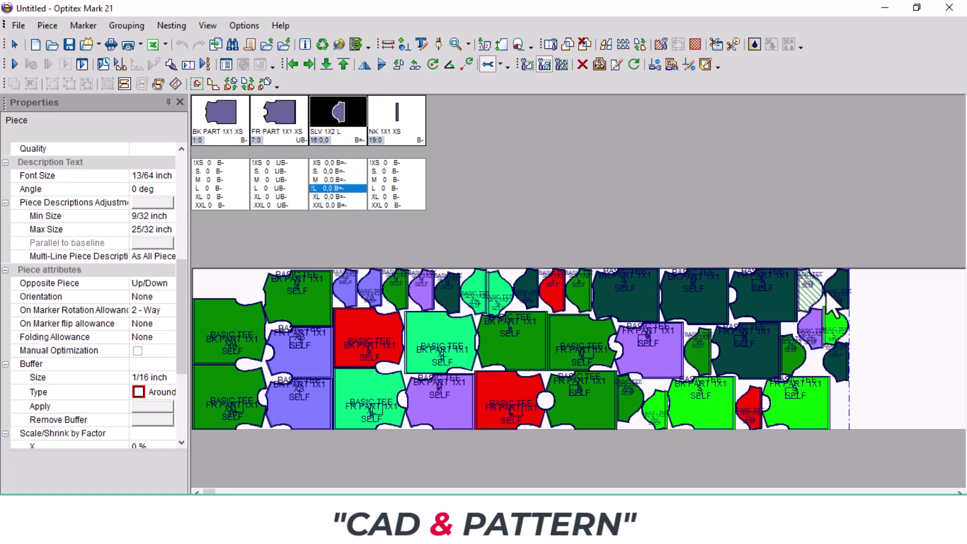
{"action": "left_click", "coordinate": [839, 289]}
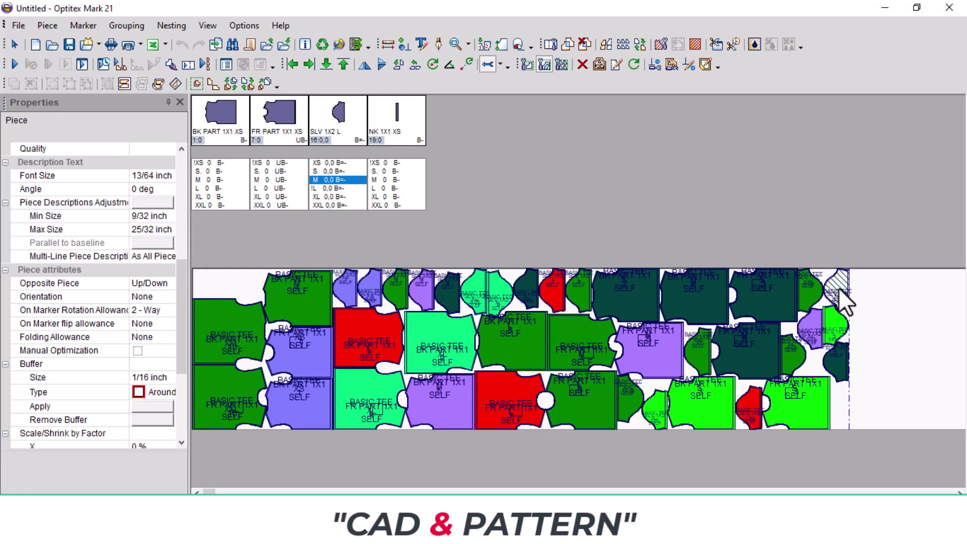
Step: Inspect the piece descriptions, sizes and bundle numbers on the nested front, back and sleeve pieces up close
{"action": "scroll", "coordinate": [562, 315], "scroll_direction": "up", "scroll_amount": 5}
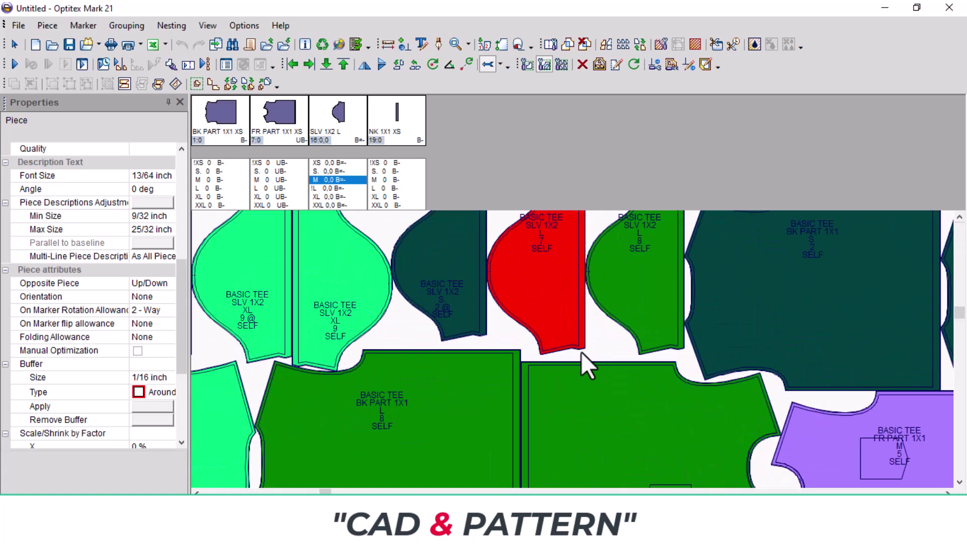
{"action": "scroll", "coordinate": [670, 400], "scroll_direction": "up", "scroll_amount": 3}
{"action": "scroll", "coordinate": [669, 400], "scroll_direction": "down", "scroll_amount": 4}
{"action": "scroll", "coordinate": [589, 353], "scroll_direction": "up", "scroll_amount": 1}
{"action": "scroll", "coordinate": [588, 352], "scroll_direction": "up", "scroll_amount": 1}
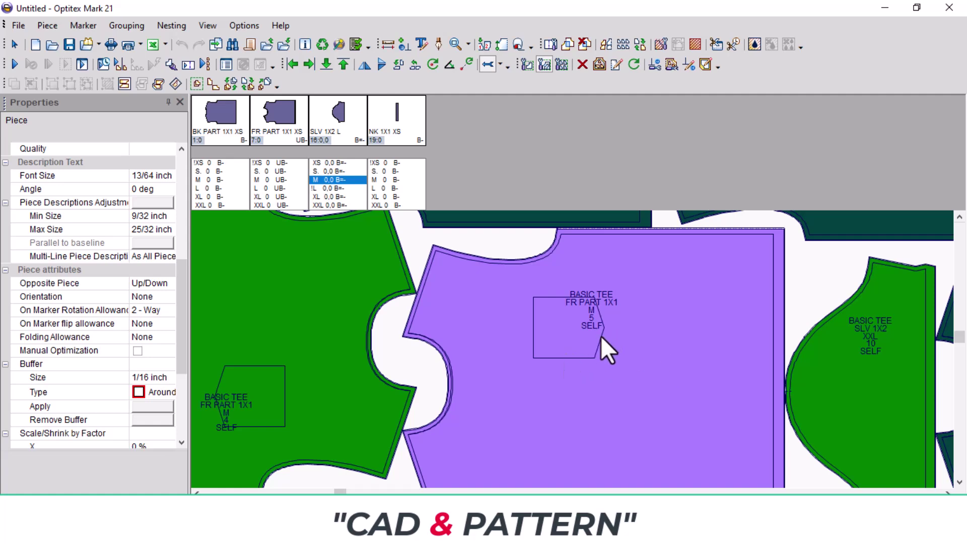
{"action": "scroll", "coordinate": [584, 350], "scroll_direction": "down", "scroll_amount": 3}
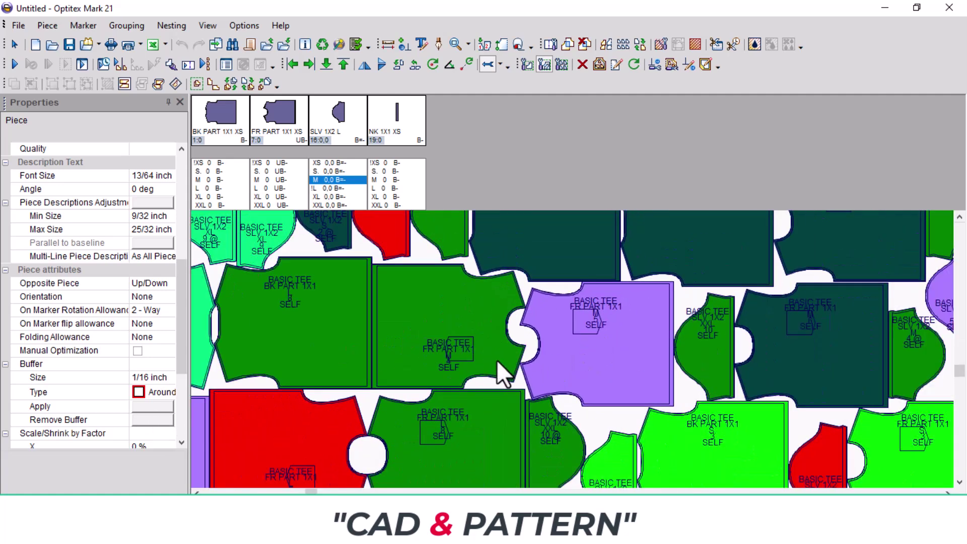
{"action": "scroll", "coordinate": [561, 336], "scroll_direction": "up", "scroll_amount": 4}
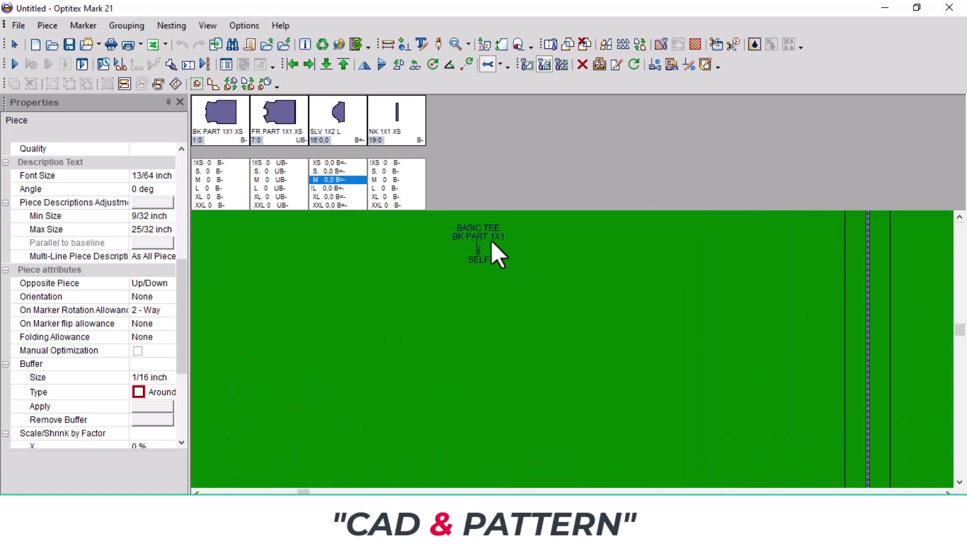
{"action": "scroll", "coordinate": [561, 310], "scroll_direction": "down", "scroll_amount": 4}
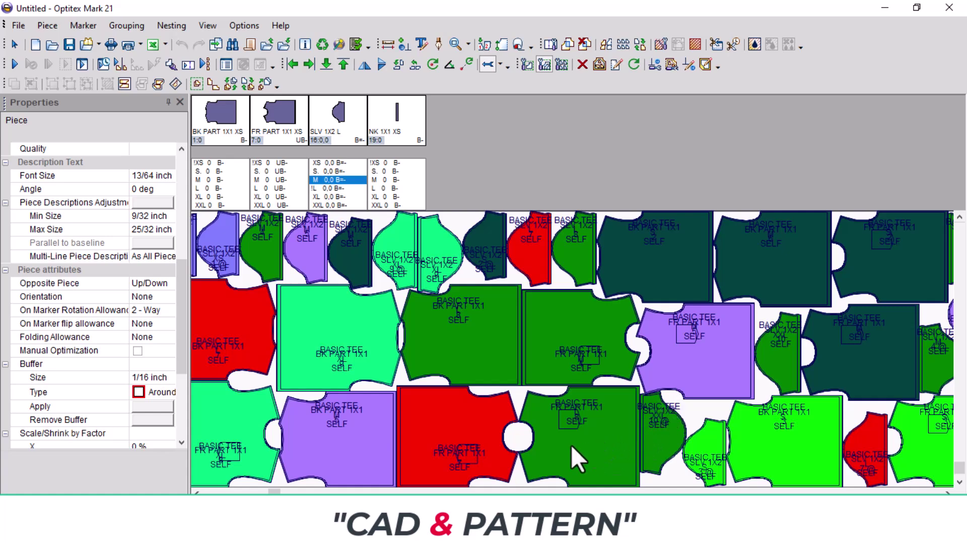
{"action": "scroll", "coordinate": [461, 448], "scroll_direction": "up", "scroll_amount": 4}
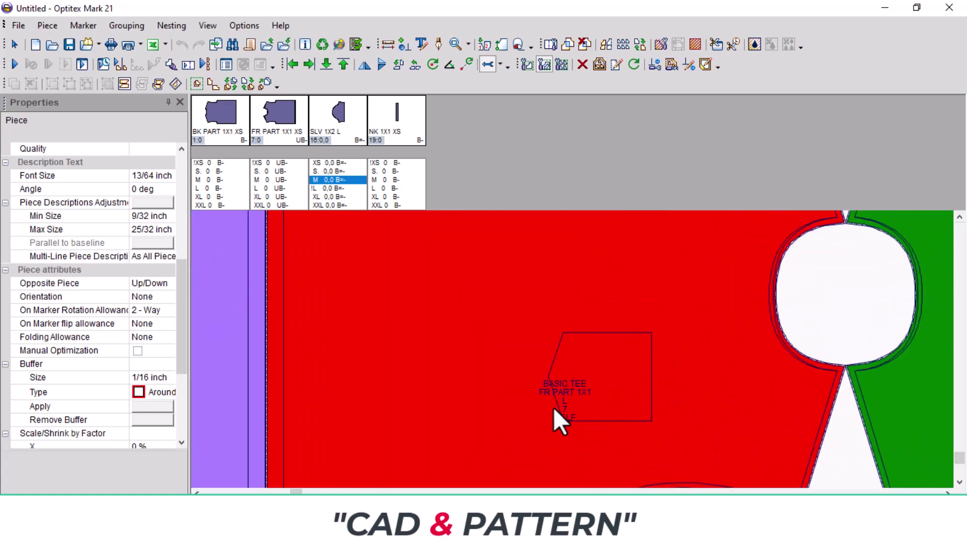
{"action": "scroll", "coordinate": [662, 321], "scroll_direction": "down", "scroll_amount": 4}
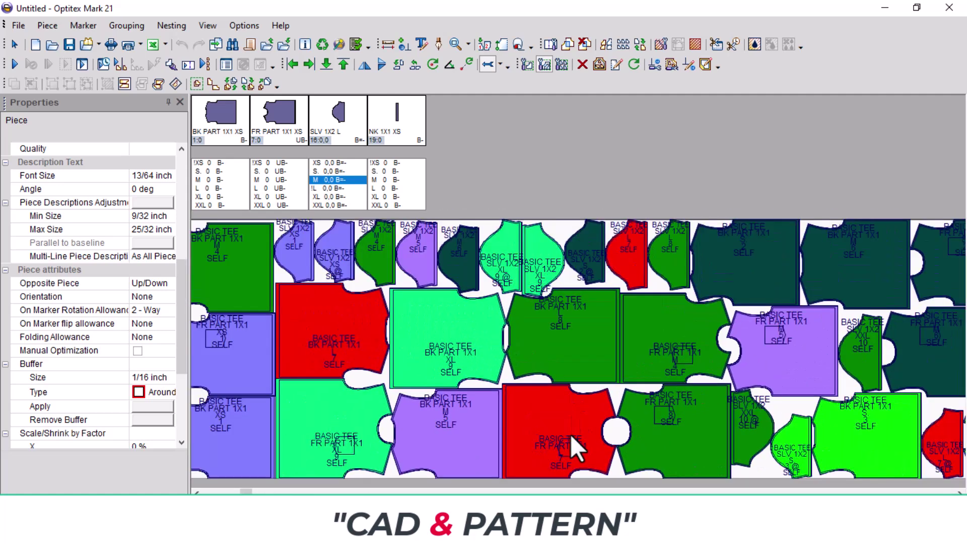
{"action": "scroll", "coordinate": [570, 435], "scroll_direction": "up", "scroll_amount": 1}
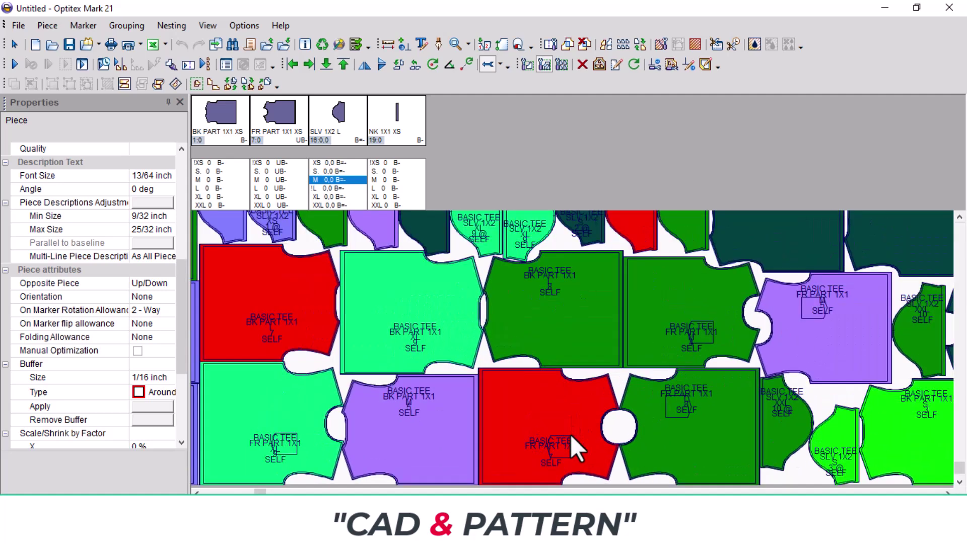
{"action": "scroll", "coordinate": [572, 349], "scroll_direction": "up", "scroll_amount": 3}
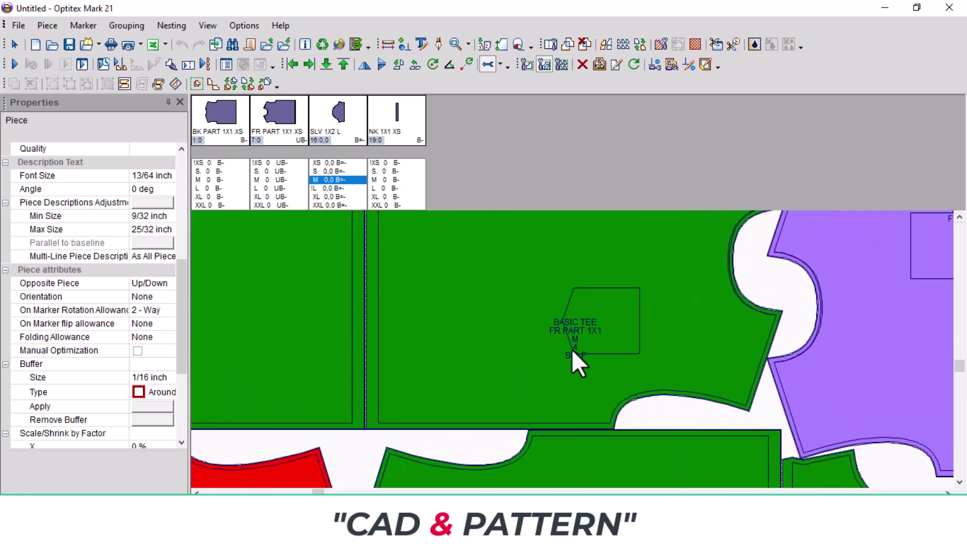
{"action": "scroll", "coordinate": [573, 349], "scroll_direction": "down", "scroll_amount": 4}
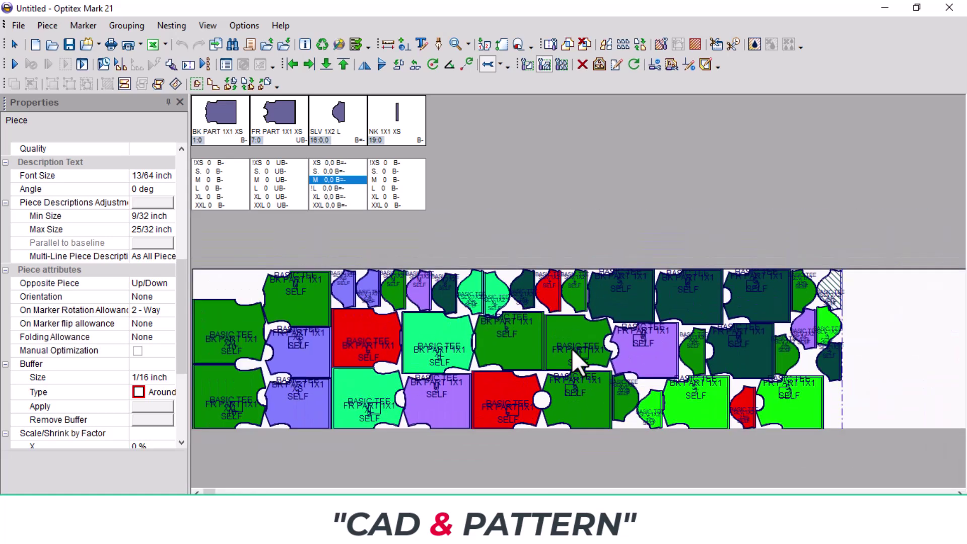
{"action": "scroll", "coordinate": [573, 349], "scroll_direction": "down", "scroll_amount": 1}
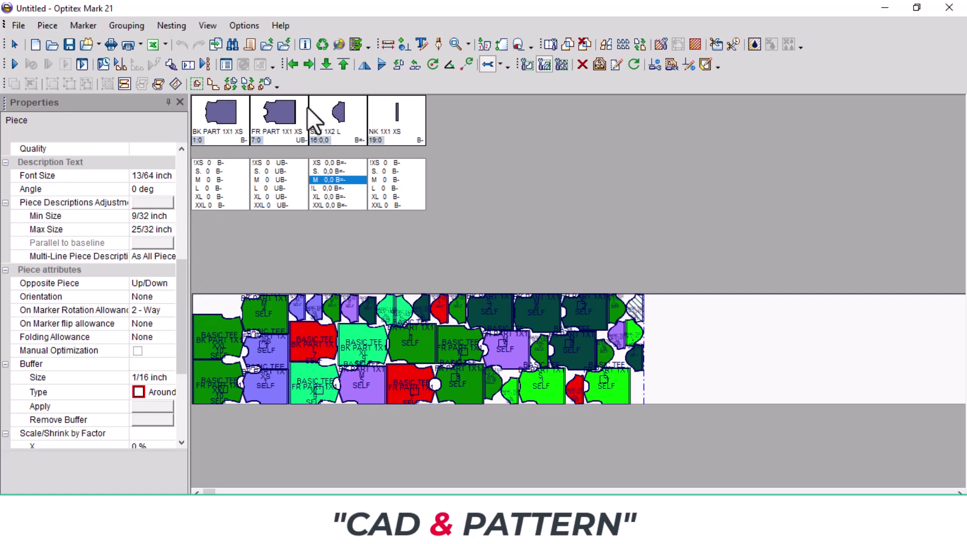
Step: Set the marker width to 60 inch in the marker definitions, changing the dimensions despite the pieces already placed
{"action": "left_click", "coordinate": [550, 44]}
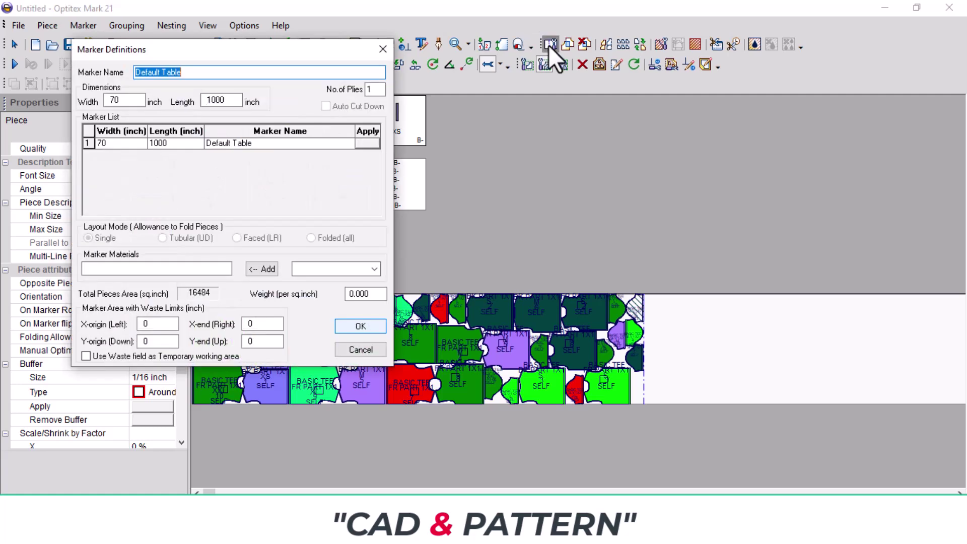
{"action": "left_click", "coordinate": [117, 101]}
{"action": "double_click", "coordinate": [117, 100]}
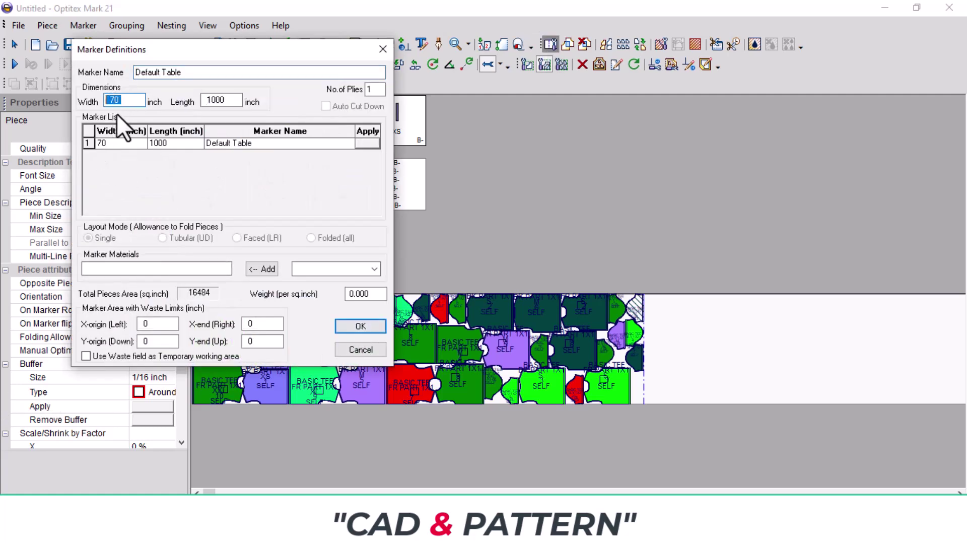
{"action": "type", "text": "60"}
{"action": "left_click", "coordinate": [358, 327]}
{"action": "left_click", "coordinate": [262, 236]}
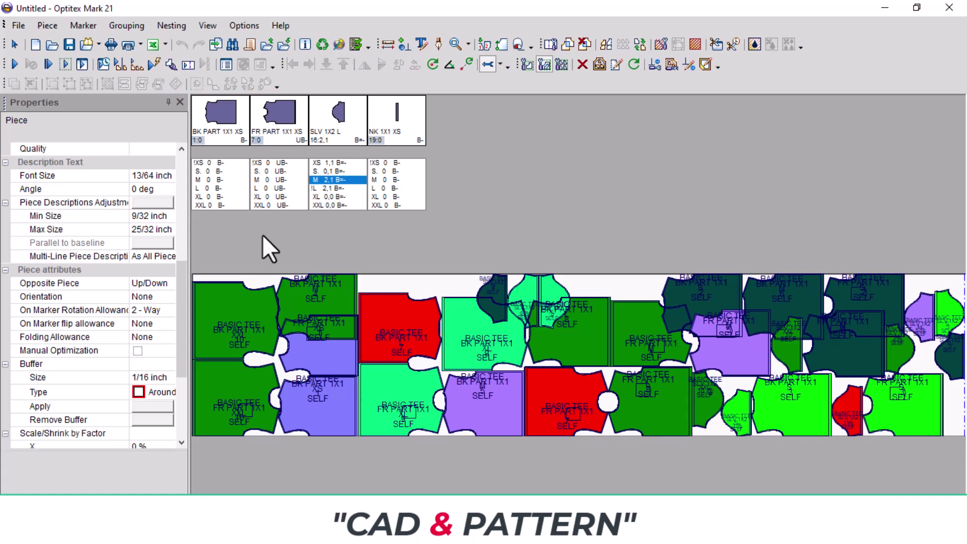
Step: Clear the marker, rerun the automatic nesting on the 60-inch width and stop the nesting run
{"action": "left_click", "coordinate": [14, 65]}
{"action": "left_click", "coordinate": [458, 292]}
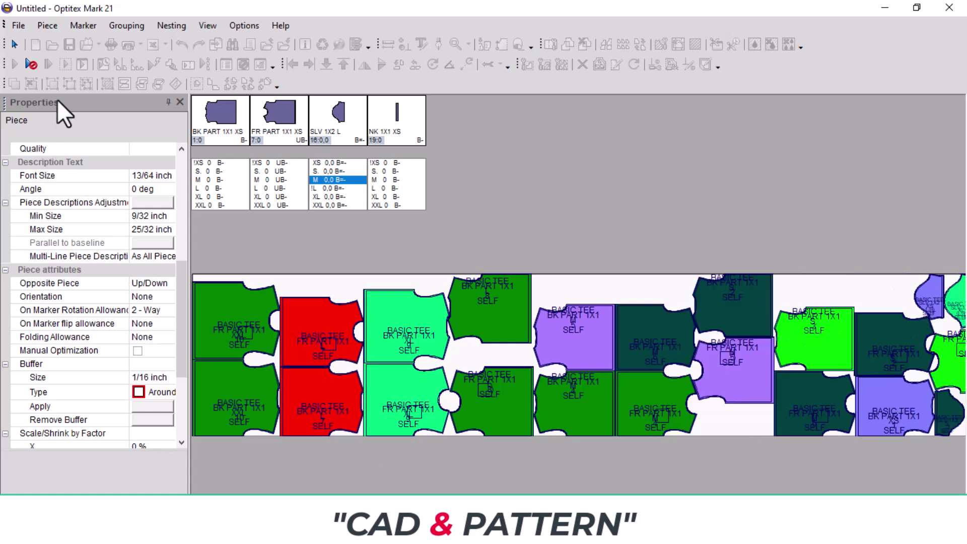
{"action": "left_click", "coordinate": [31, 64]}
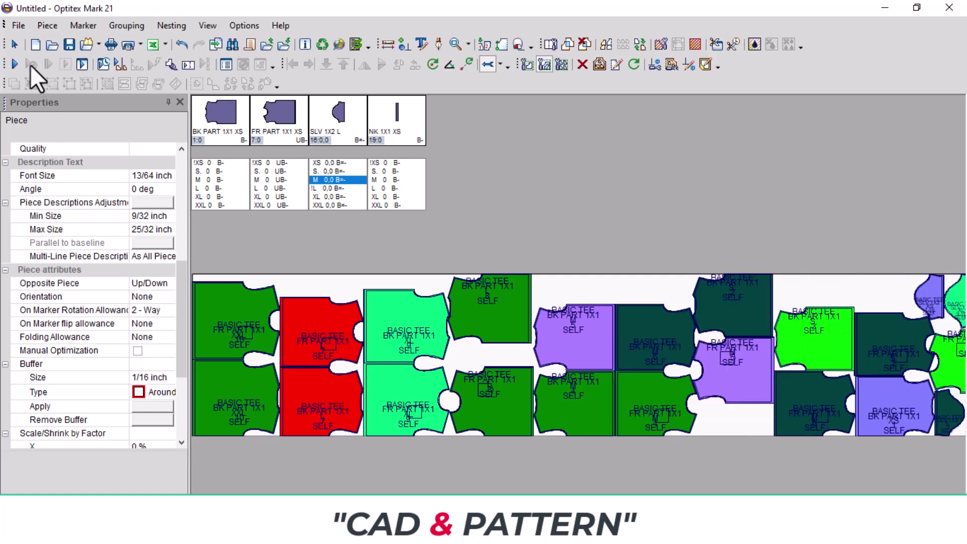
Step: Set the marker width to 78 inch, then clear the marker and automatically nest all pieces again
{"action": "left_click", "coordinate": [550, 44]}
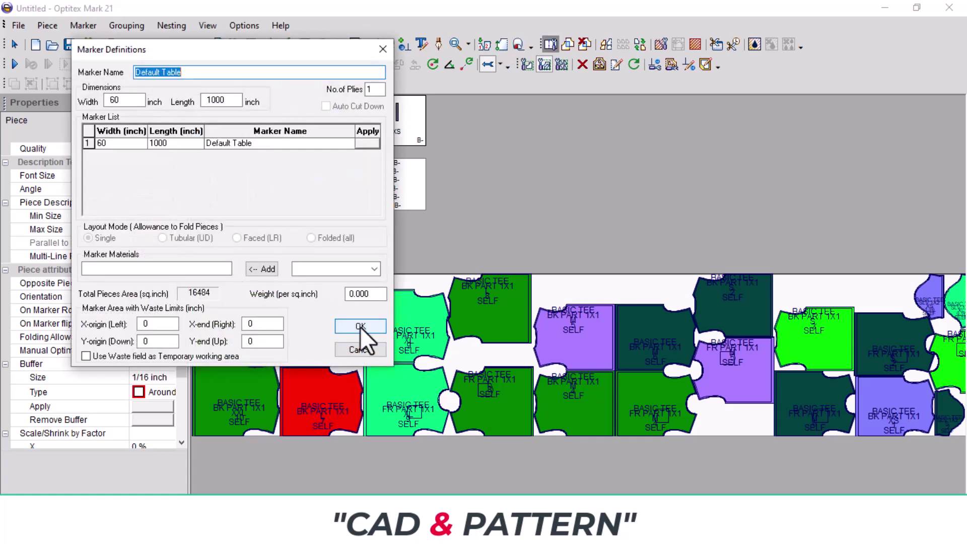
{"action": "double_click", "coordinate": [111, 100]}
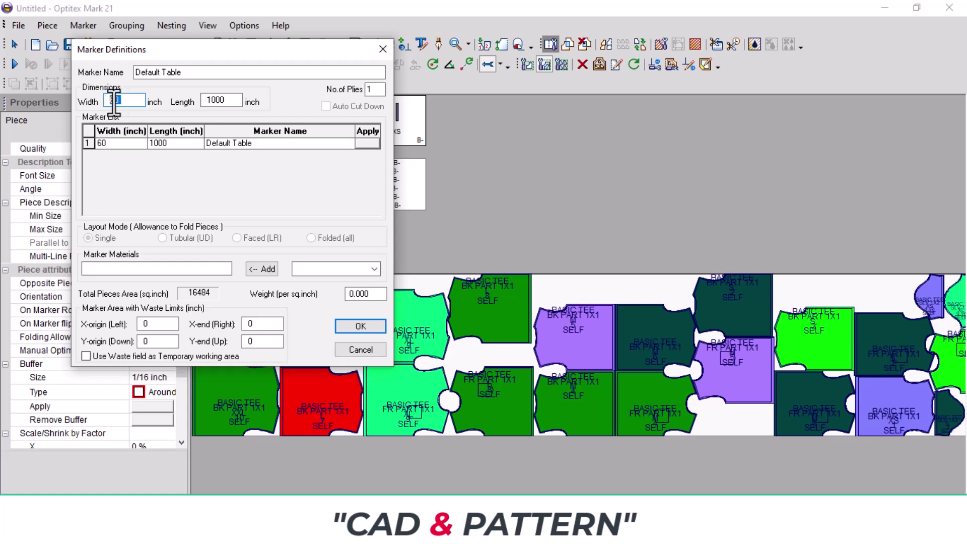
{"action": "type", "text": "78"}
{"action": "left_click", "coordinate": [360, 327]}
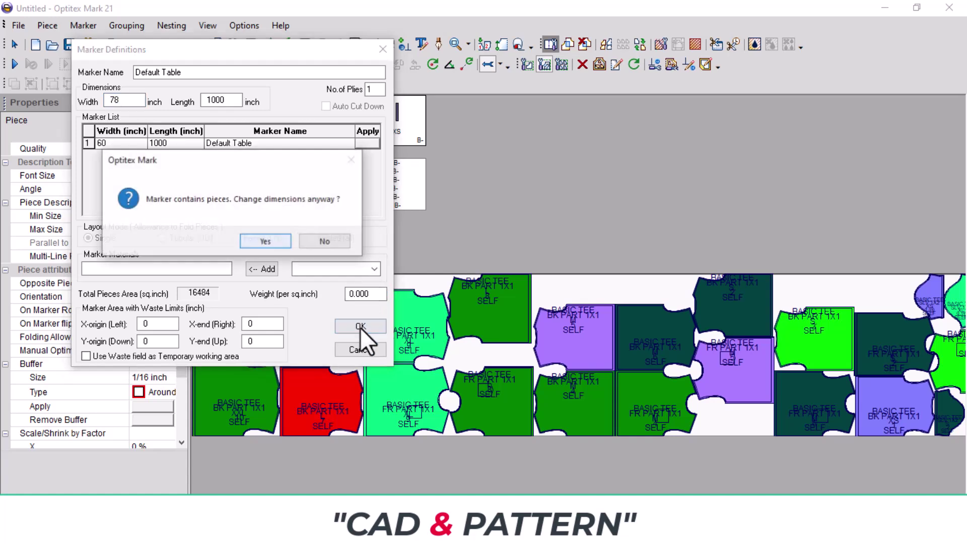
{"action": "left_click", "coordinate": [272, 236]}
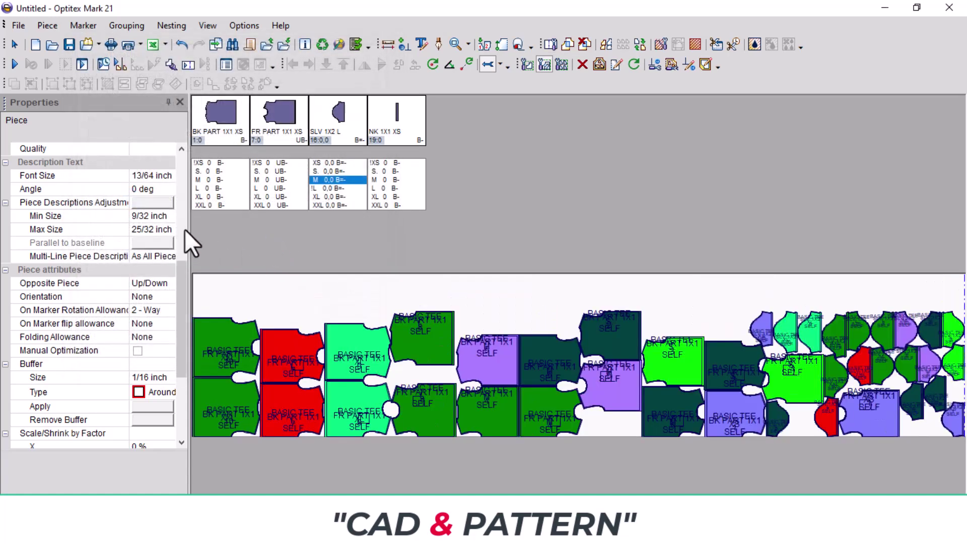
{"action": "left_click", "coordinate": [14, 64]}
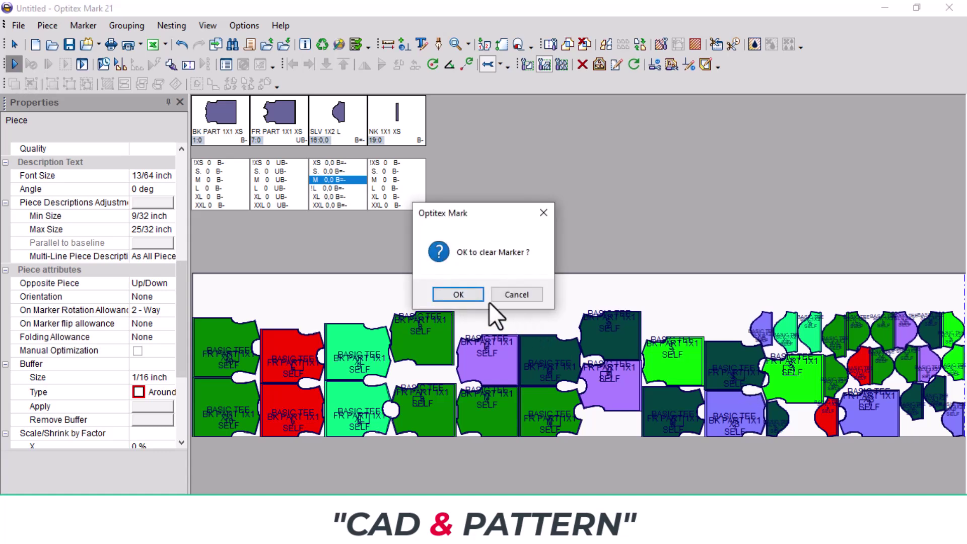
{"action": "left_click", "coordinate": [458, 294]}
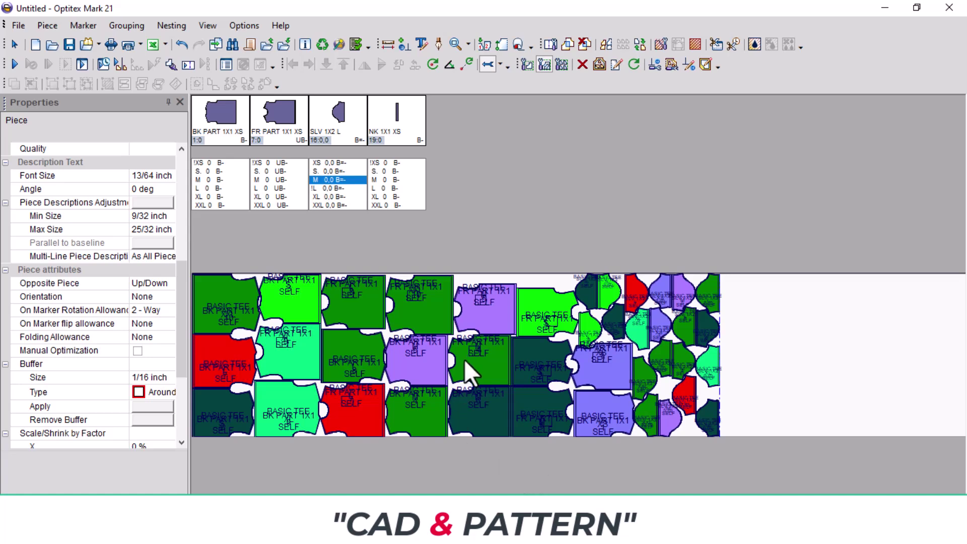
Step: Leave the marker's style order unchanged, switch to Optitex PDS and open the BASIC TEE pattern file
{"action": "left_click", "coordinate": [86, 45]}
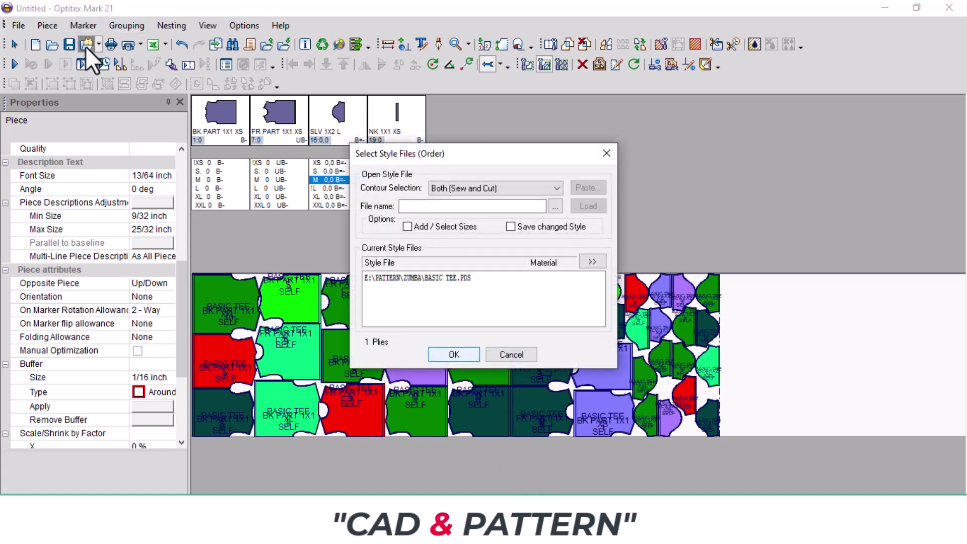
{"action": "left_click", "coordinate": [606, 153]}
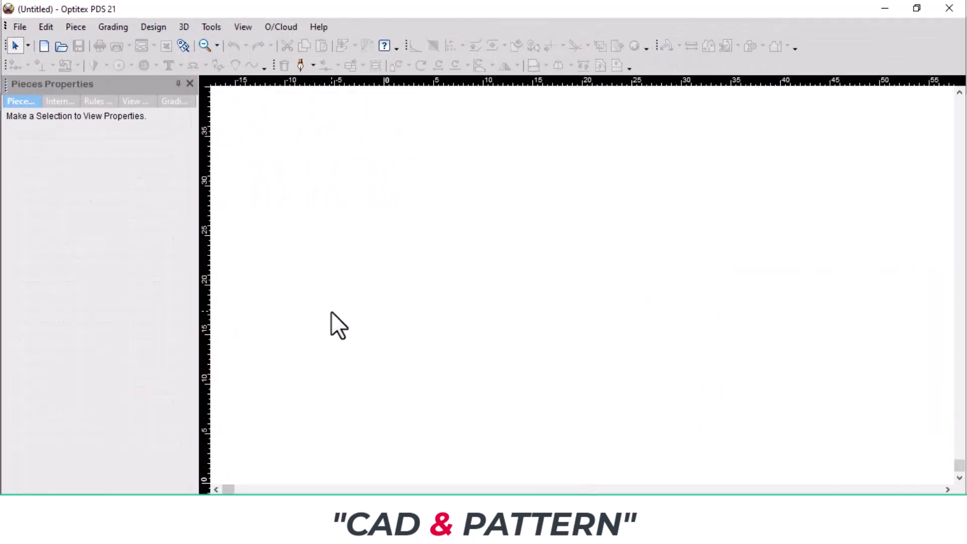
{"action": "left_click", "coordinate": [61, 46]}
{"action": "left_click", "coordinate": [332, 286]}
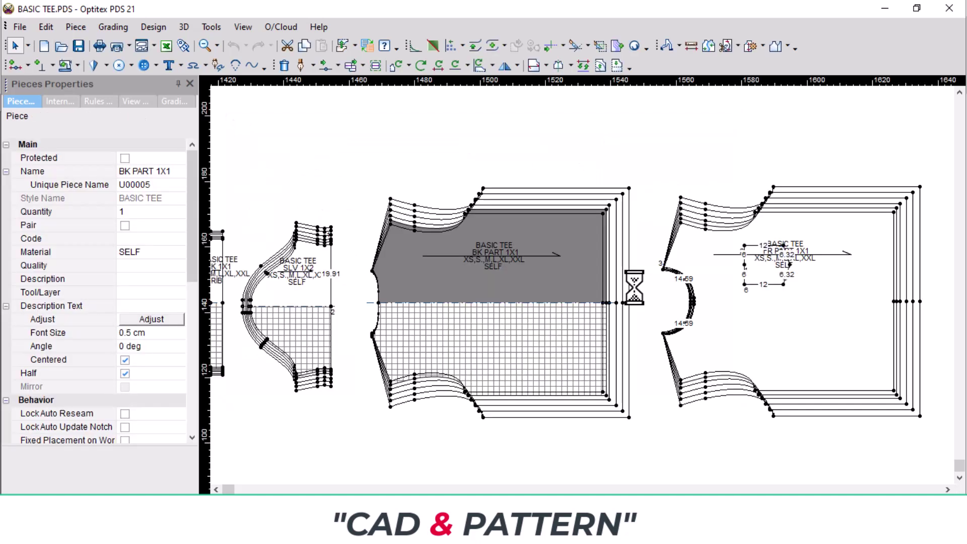
Step: Turn off the Pair option for the SLV 1X2 sleeve, save BASIC TEE.PDS and start a new empty file
{"action": "left_click", "coordinate": [282, 296]}
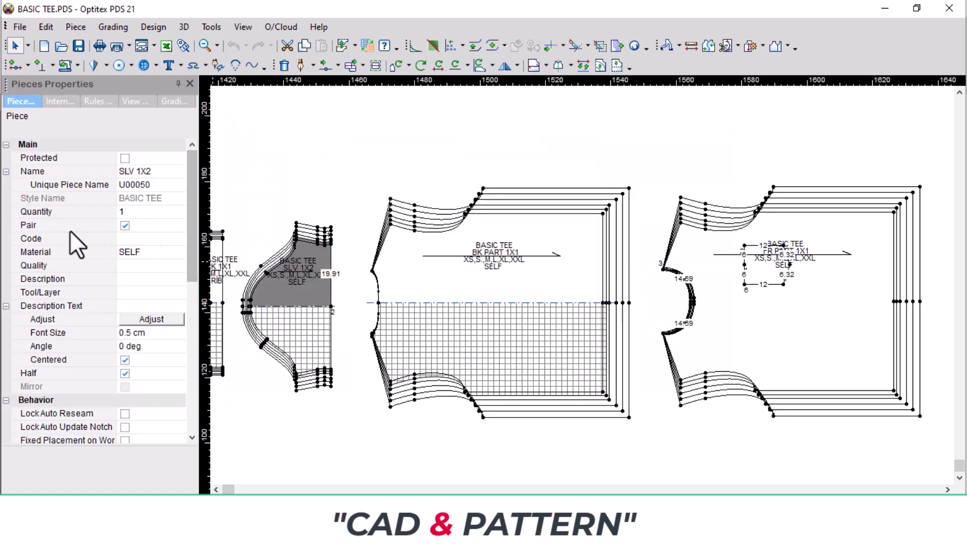
{"action": "left_click", "coordinate": [124, 226]}
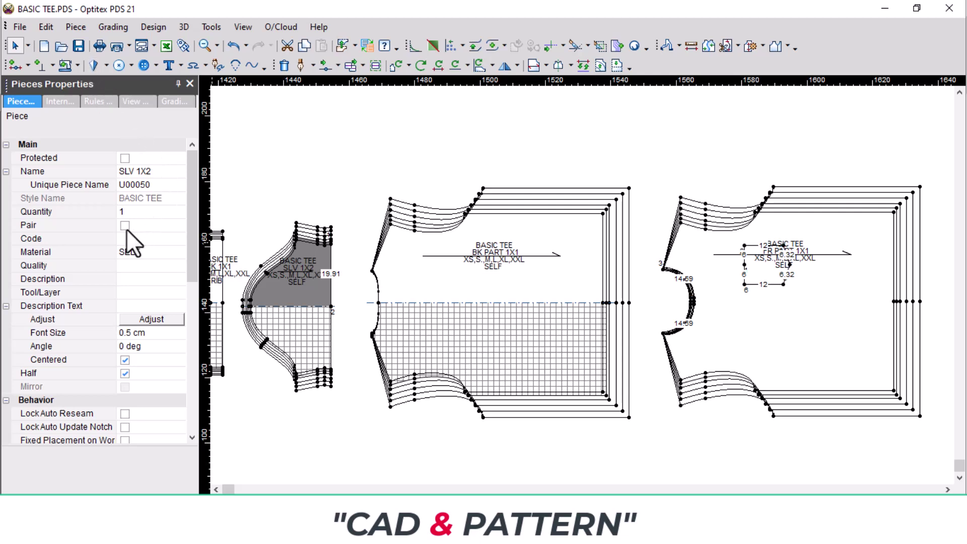
{"action": "left_click", "coordinate": [80, 48]}
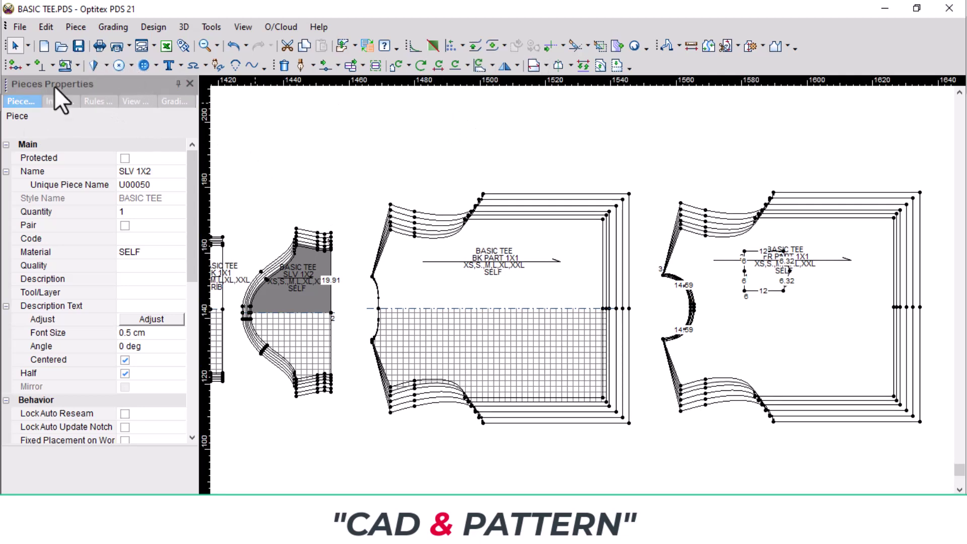
{"action": "left_click", "coordinate": [44, 49]}
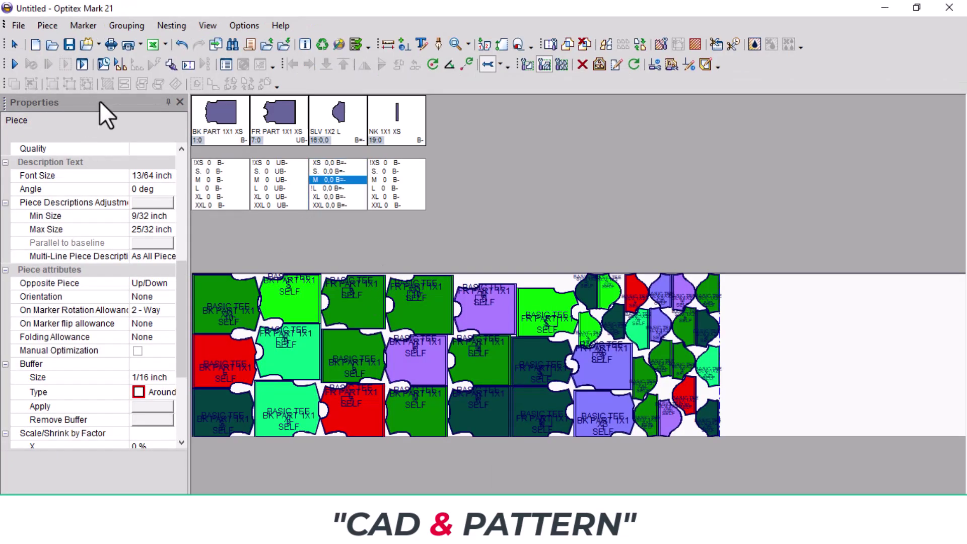
Step: Return to Optitex Mark and delete the BASIC TEE.PDS style from the marker's current style files
{"action": "left_click", "coordinate": [82, 46]}
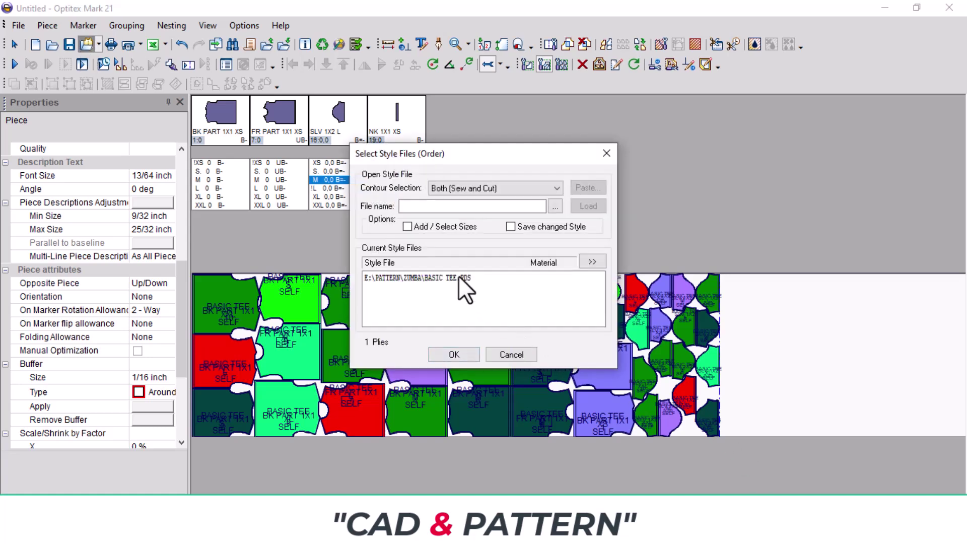
{"action": "left_click", "coordinate": [458, 277]}
{"action": "right_click", "coordinate": [458, 277]}
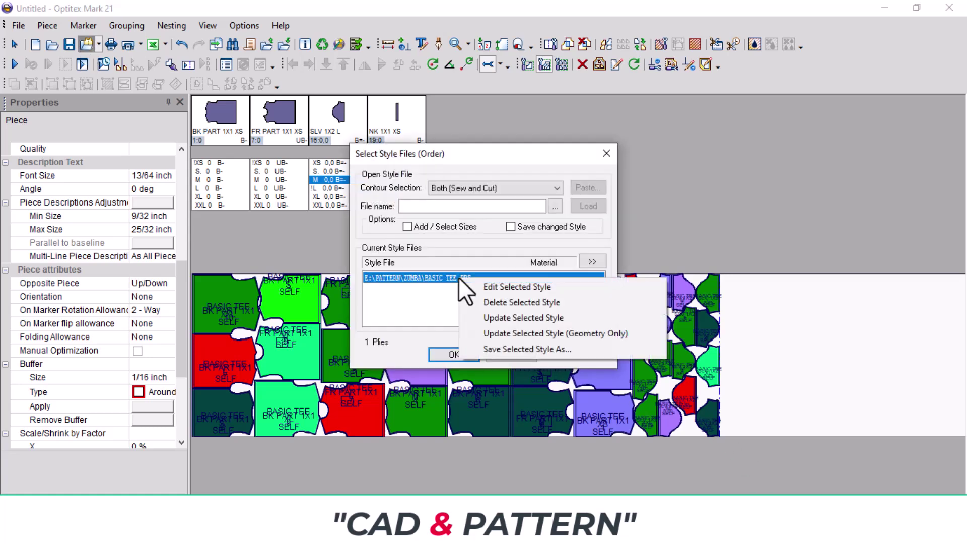
{"action": "left_click", "coordinate": [515, 304]}
Step: Load the updated BASIC TEE file from the ZUMBA folder into the marker order
{"action": "left_click", "coordinate": [555, 206]}
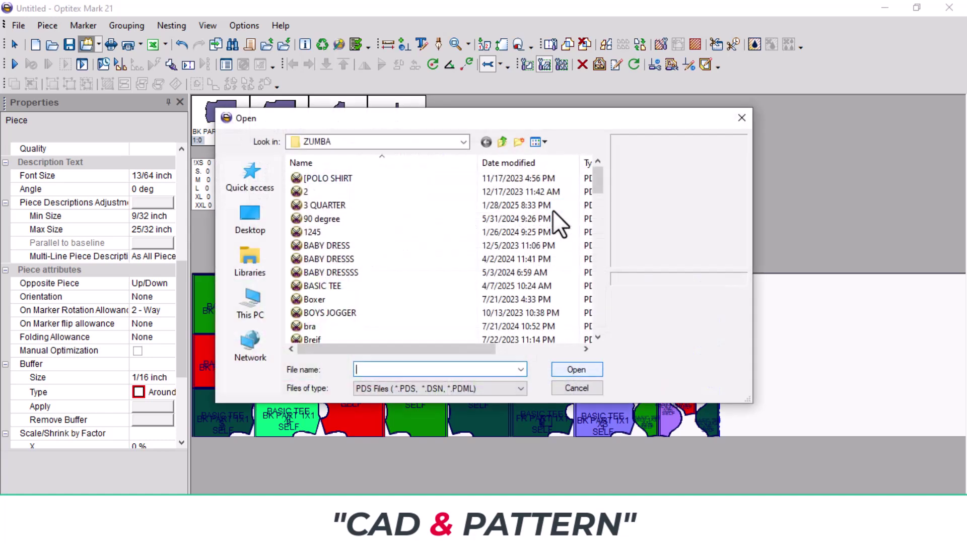
{"action": "left_click", "coordinate": [315, 286]}
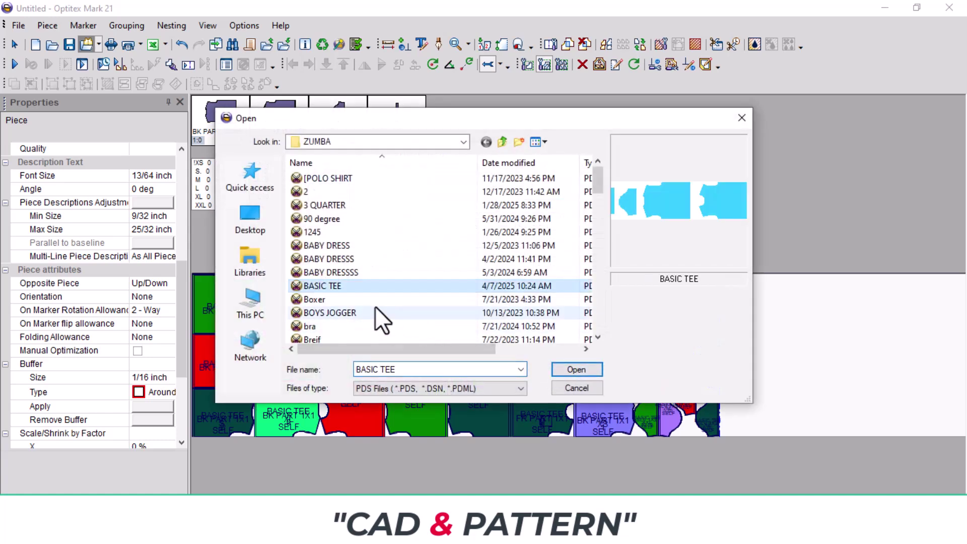
{"action": "left_click", "coordinate": [585, 369]}
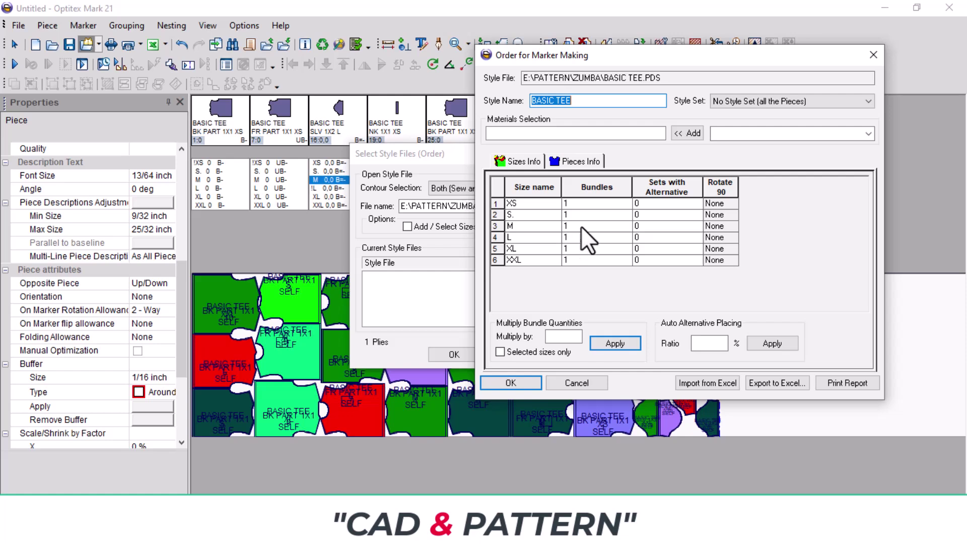
Step: In the order's piece information, set the SLV 1X2 quantity to 2 and the rotation of all pieces to 2 - Way
{"action": "left_click", "coordinate": [581, 162]}
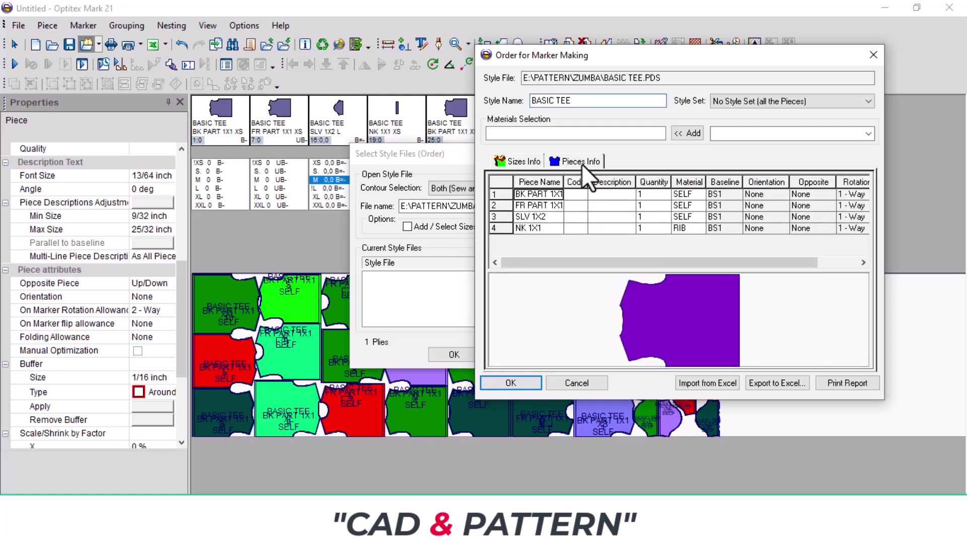
{"action": "left_click", "coordinate": [647, 217]}
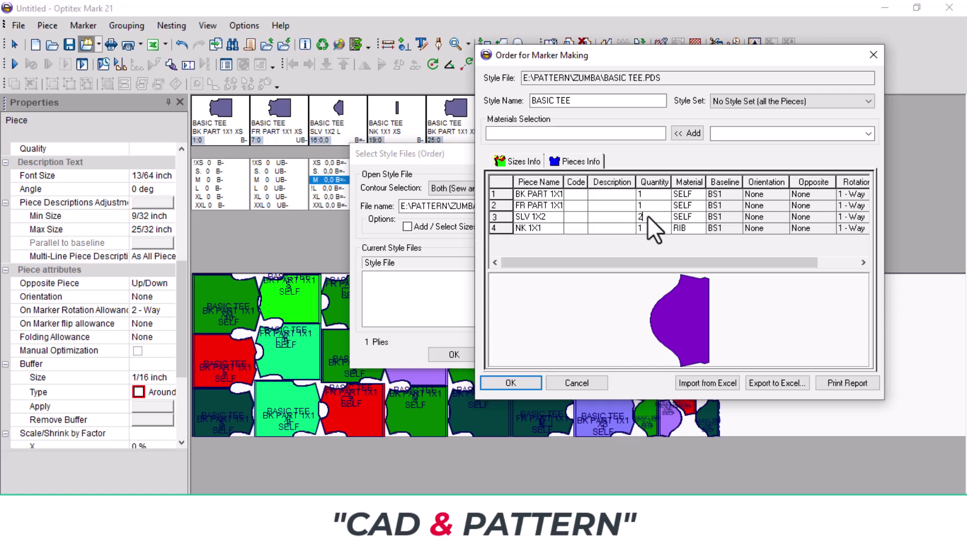
{"action": "left_click", "coordinate": [859, 194]}
{"action": "left_click", "coordinate": [819, 194]}
{"action": "left_click", "coordinate": [800, 216]}
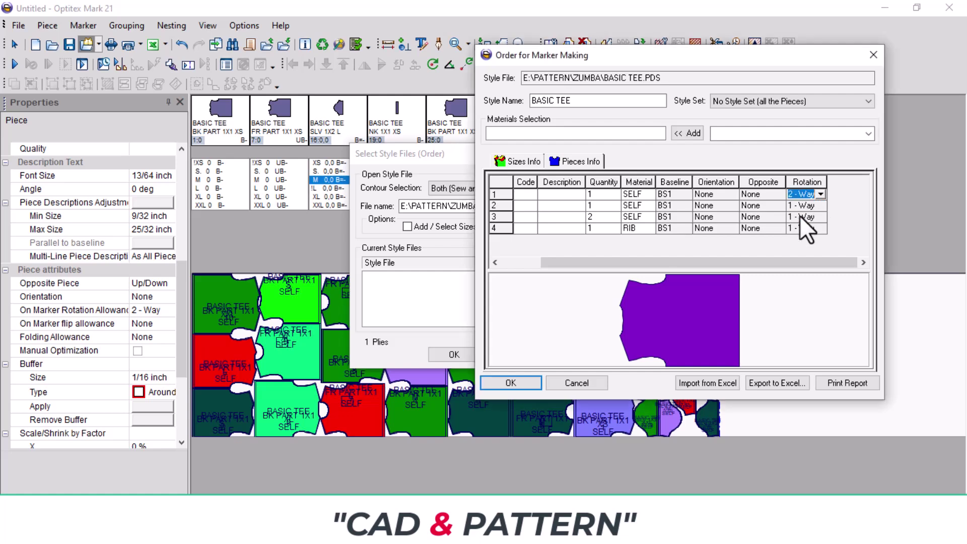
{"action": "right_click", "coordinate": [817, 182]}
{"action": "left_click", "coordinate": [855, 222]}
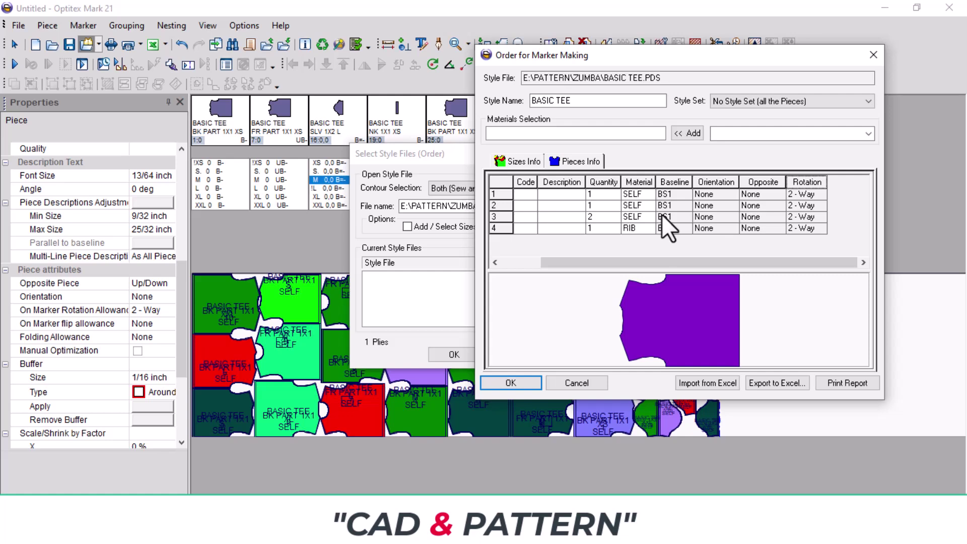
Step: Set the SLV 1X2 sleeve quantity to 1 in the order's piece information
{"action": "left_click", "coordinate": [598, 220]}
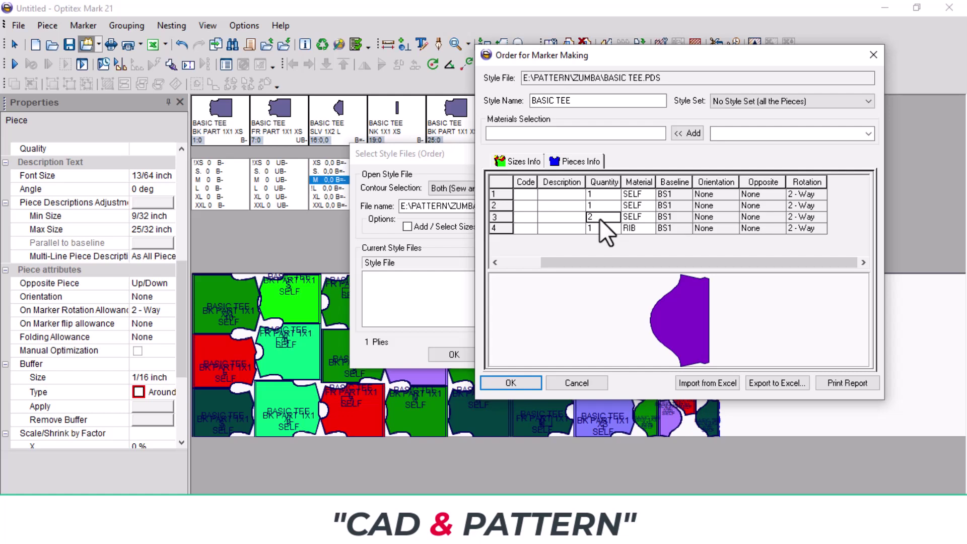
{"action": "type", "text": "1"}
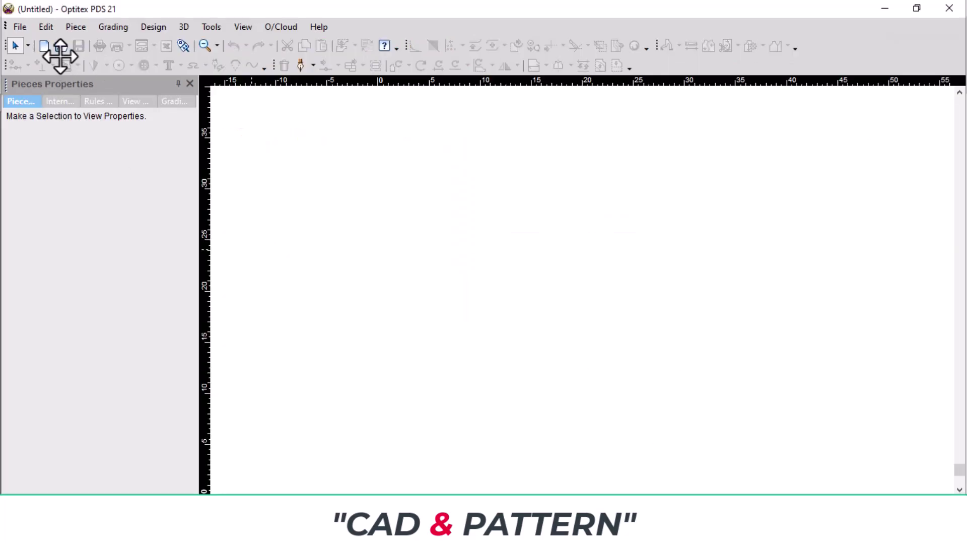
Step: Try to open the BASIC TEE pattern file in Optitex PDS, decline making a copy and return to Optitex Mark
{"action": "left_click", "coordinate": [60, 46]}
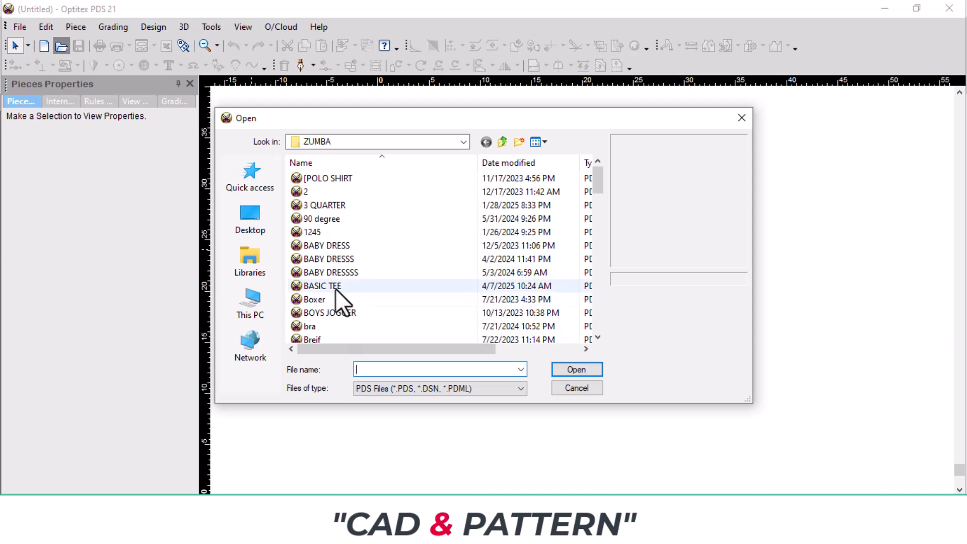
{"action": "left_click", "coordinate": [334, 287]}
{"action": "left_click", "coordinate": [574, 370]}
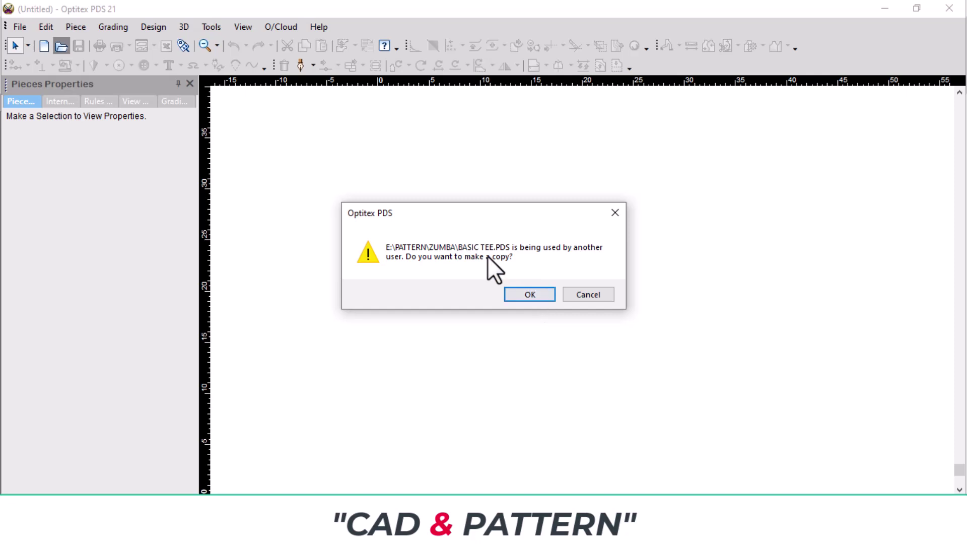
{"action": "left_click", "coordinate": [615, 212]}
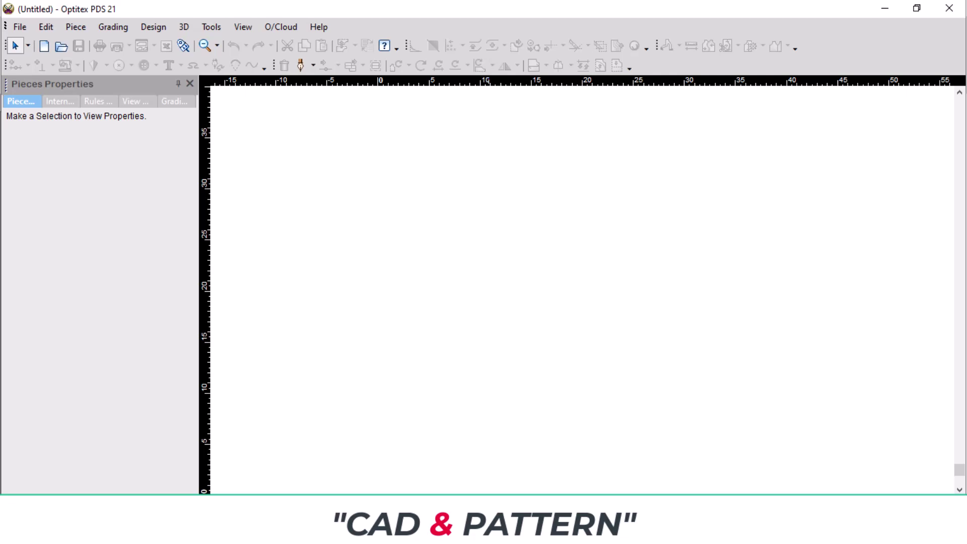
{"action": "mouse_move", "coordinate": [504, 533]}
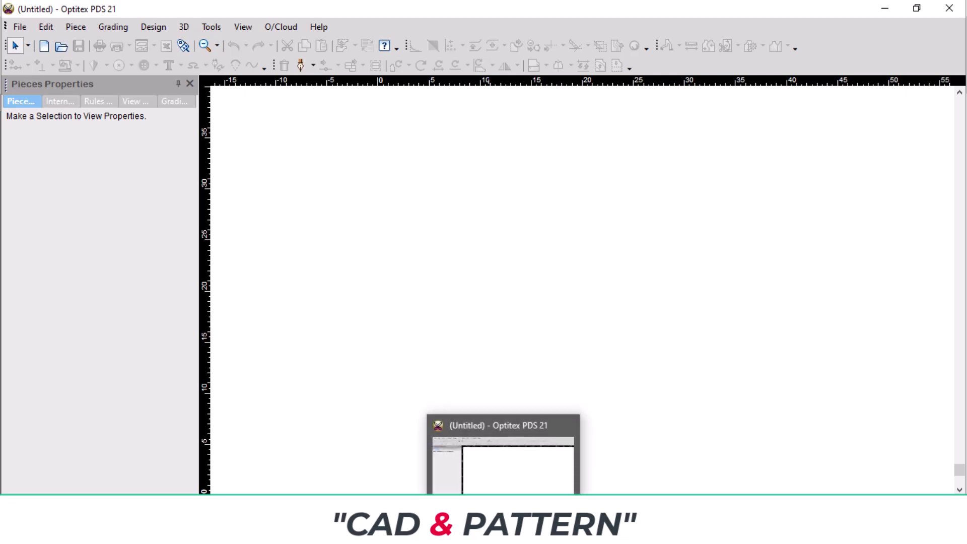
{"action": "left_click", "coordinate": [529, 533]}
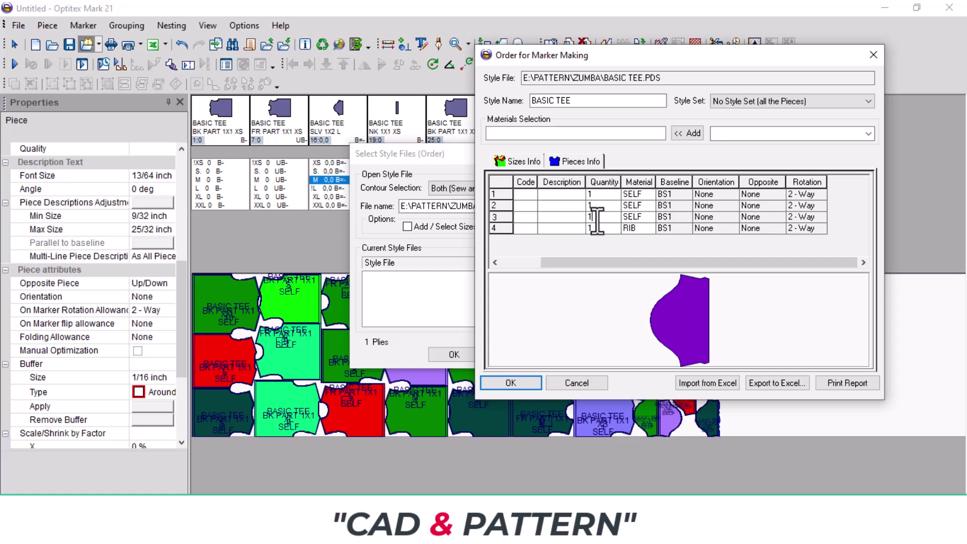
{"action": "left_click", "coordinate": [579, 162]}
{"action": "left_click", "coordinate": [524, 161]}
{"action": "left_click", "coordinate": [567, 162]}
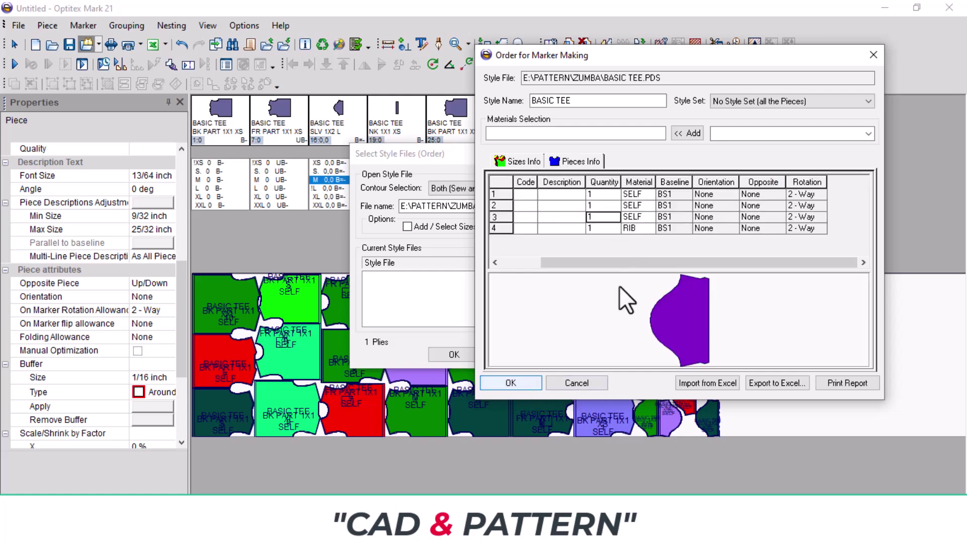
Step: Set the RIB neck piece's quantity to 0 and accept the BASIC TEE order, ignoring the piece geometry problems
{"action": "left_click", "coordinate": [605, 227]}
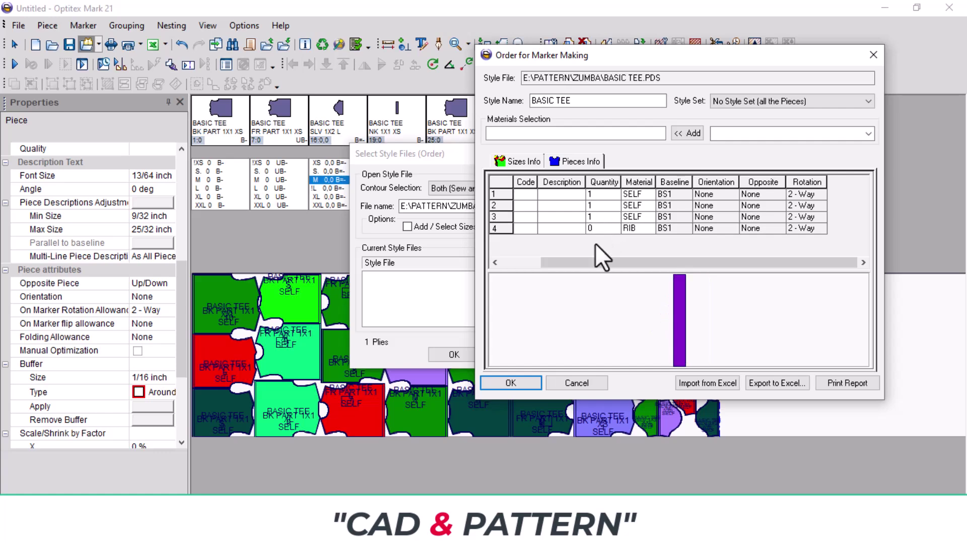
{"action": "left_click", "coordinate": [510, 383]}
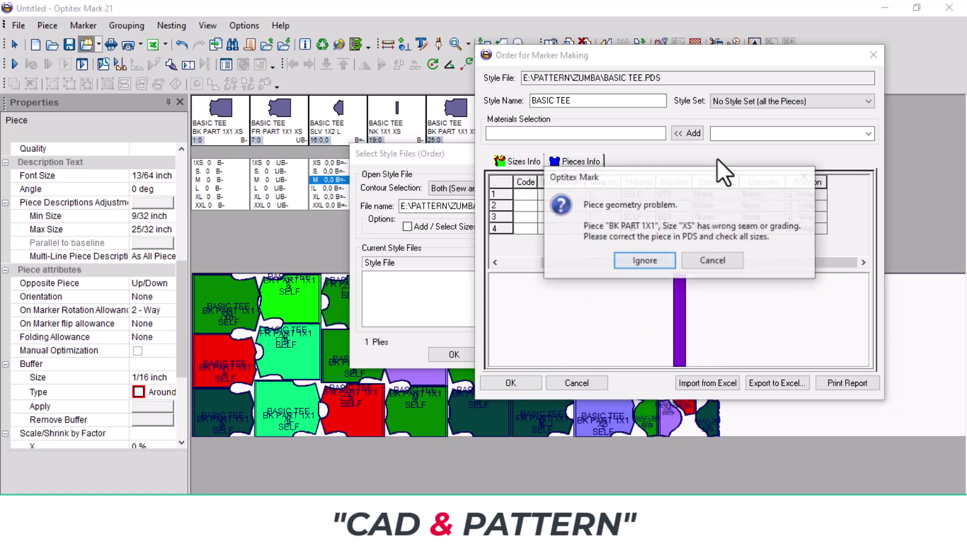
{"action": "left_click", "coordinate": [655, 257]}
{"action": "left_click", "coordinate": [655, 258]}
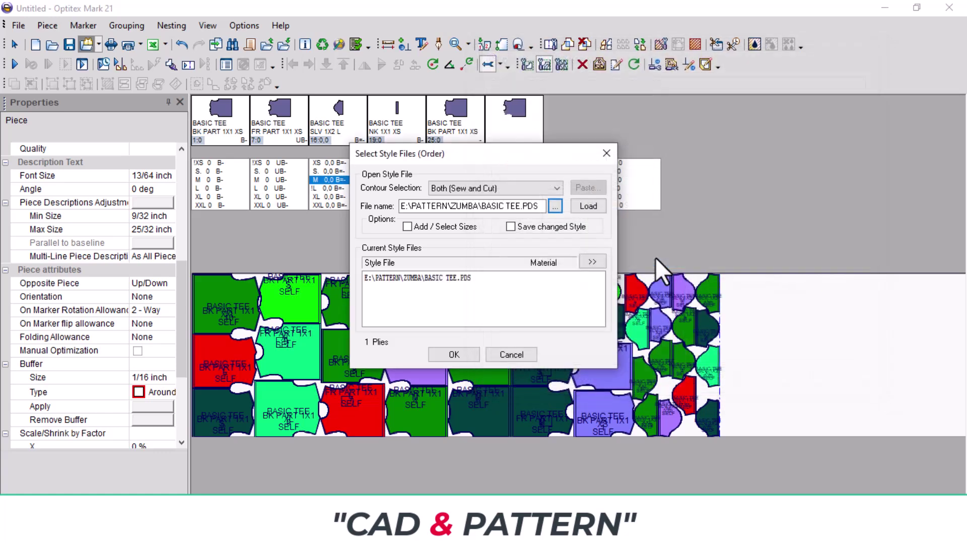
Step: Apply the order to the marker, and run automatic nesting until all SELF pieces are placed before stopping it
{"action": "left_click", "coordinate": [461, 355]}
{"action": "left_click", "coordinate": [14, 64]}
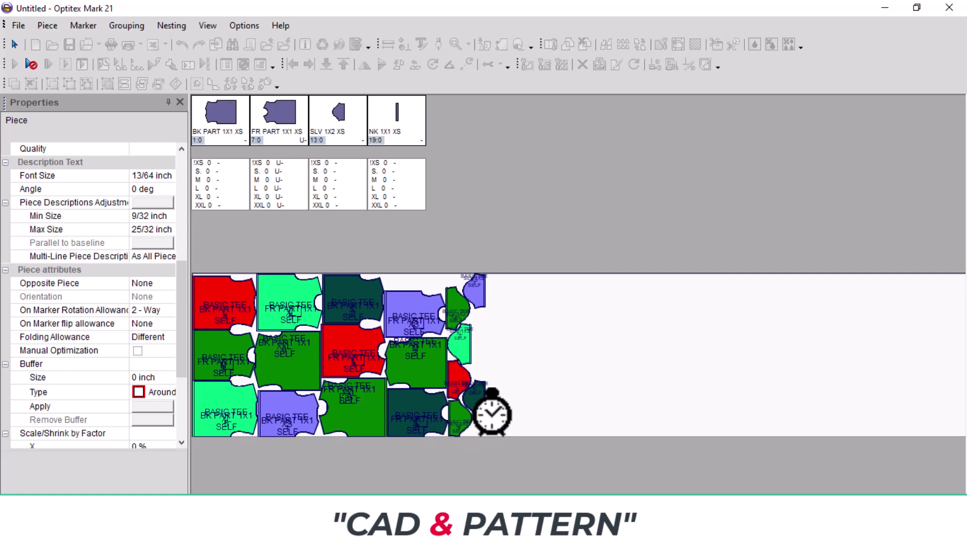
{"action": "left_click", "coordinate": [31, 64]}
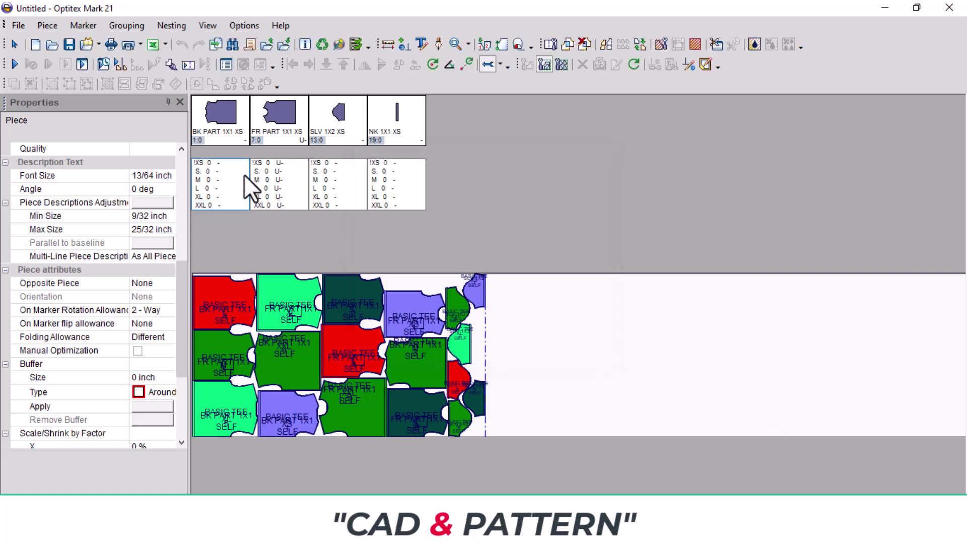
Step: Check the BASIC TEE style's order details and close the order without changes
{"action": "left_click", "coordinate": [86, 44]}
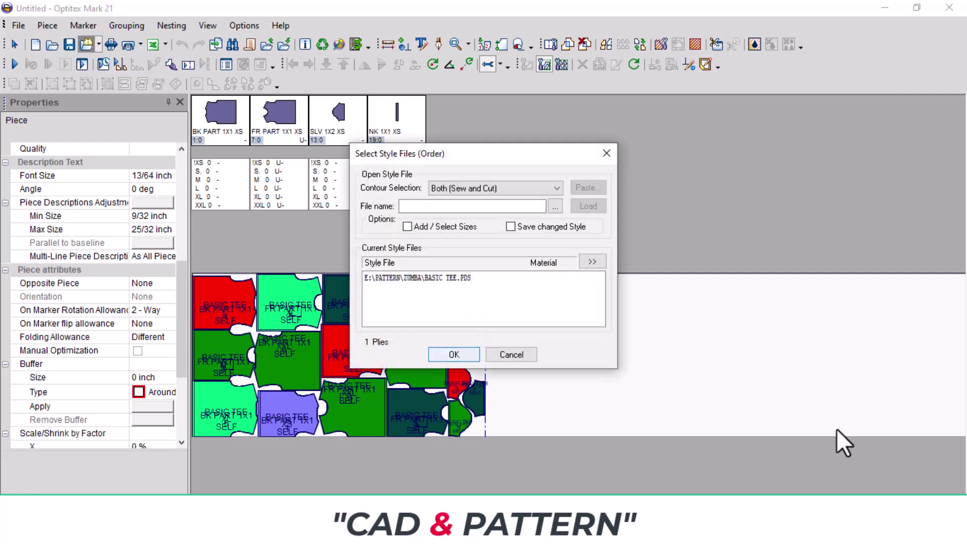
{"action": "double_click", "coordinate": [453, 276]}
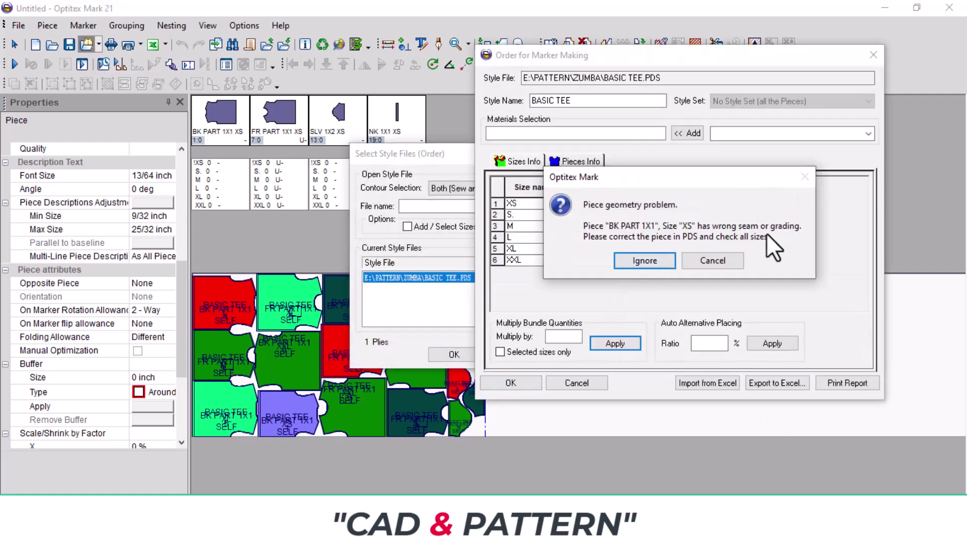
{"action": "left_click", "coordinate": [724, 259]}
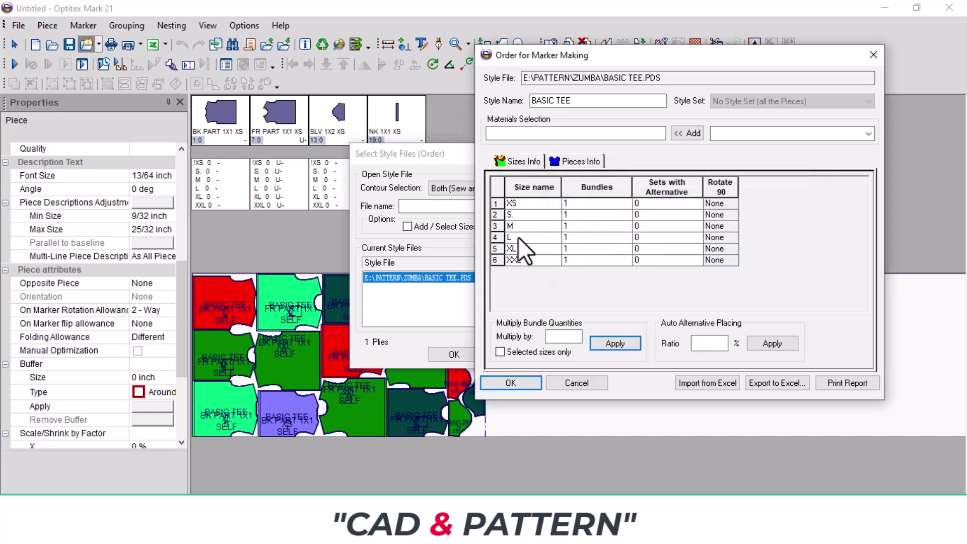
{"action": "left_click", "coordinate": [873, 54]}
{"action": "left_click", "coordinate": [608, 154]}
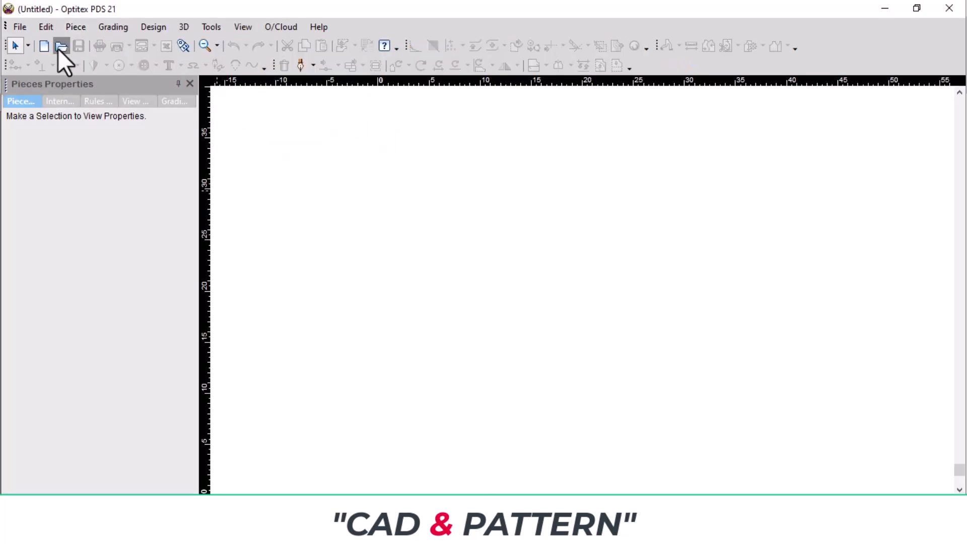
Step: Open the BASIC TEE pattern file from the ZUMBA folder in Optitex PDS
{"action": "left_click", "coordinate": [61, 47]}
{"action": "left_click", "coordinate": [339, 288]}
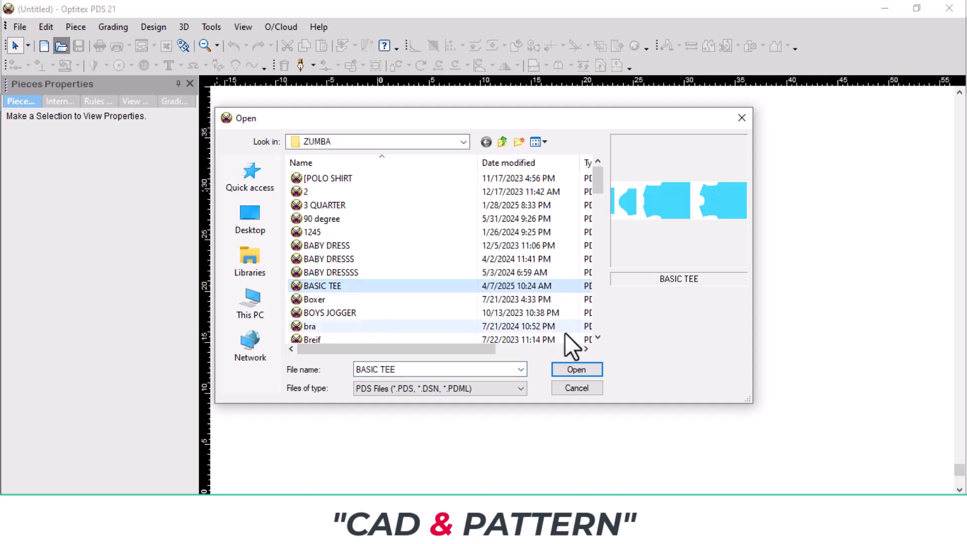
{"action": "left_click", "coordinate": [576, 370]}
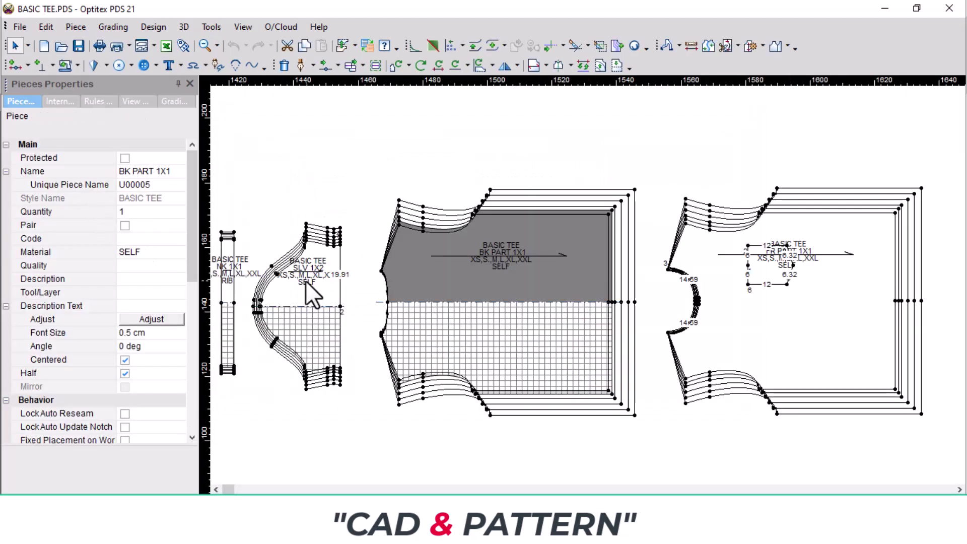
Step: Enable the Pair setting for the SLV 1X2 sleeve piece and save the pattern file
{"action": "left_click", "coordinate": [304, 286]}
{"action": "left_click", "coordinate": [125, 226]}
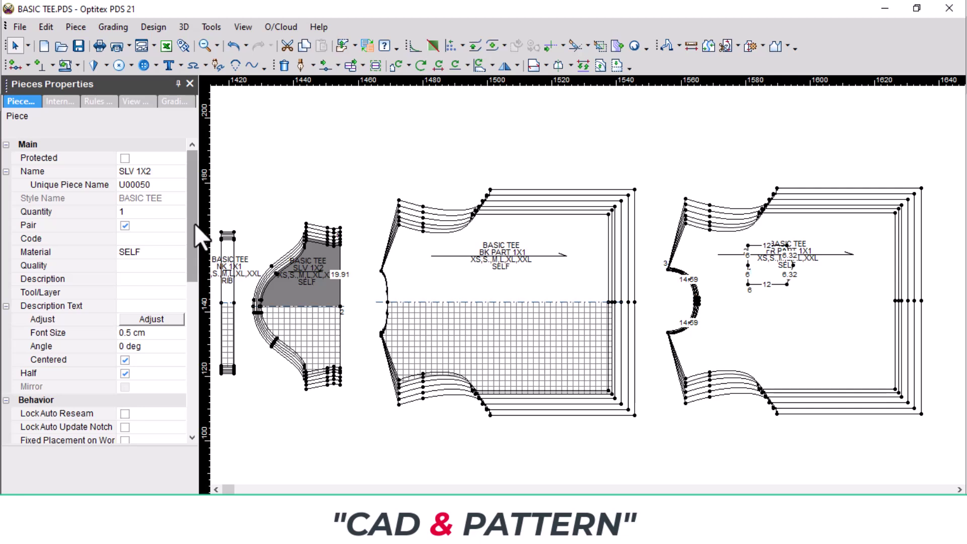
{"action": "left_click", "coordinate": [78, 46]}
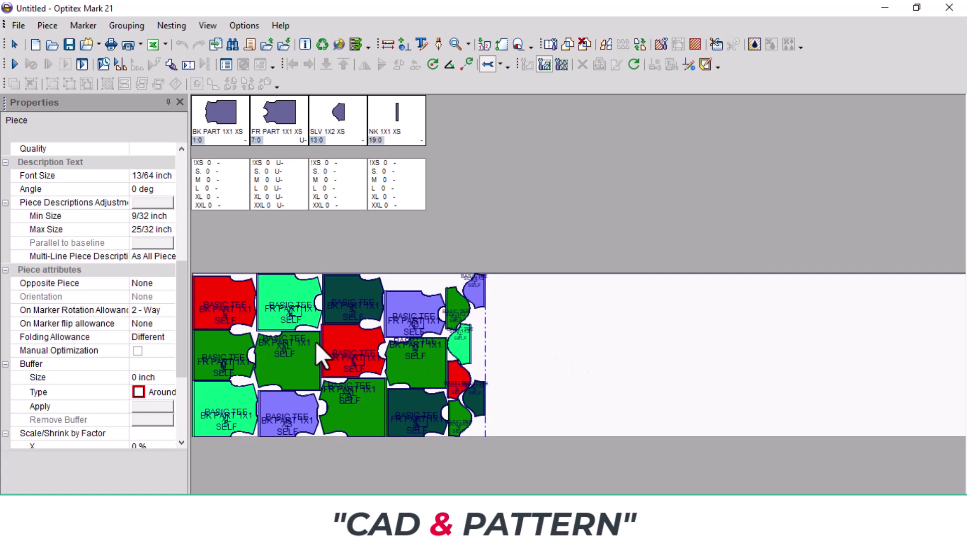
{"action": "scroll", "coordinate": [344, 337], "scroll_direction": "up", "scroll_amount": 3}
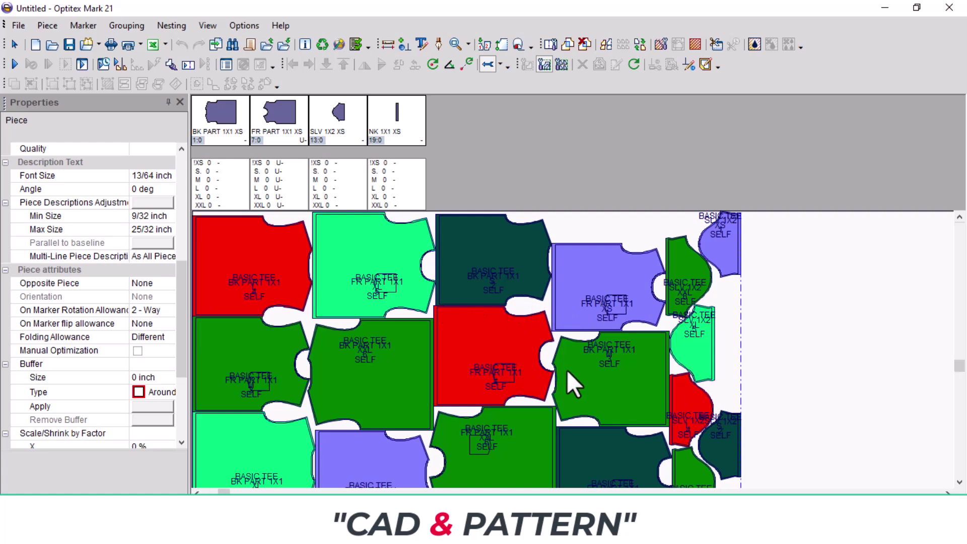
{"action": "scroll", "coordinate": [568, 373], "scroll_direction": "up", "scroll_amount": 1}
{"action": "scroll", "coordinate": [569, 373], "scroll_direction": "down", "scroll_amount": 3}
{"action": "scroll", "coordinate": [568, 372], "scroll_direction": "down", "scroll_amount": 1}
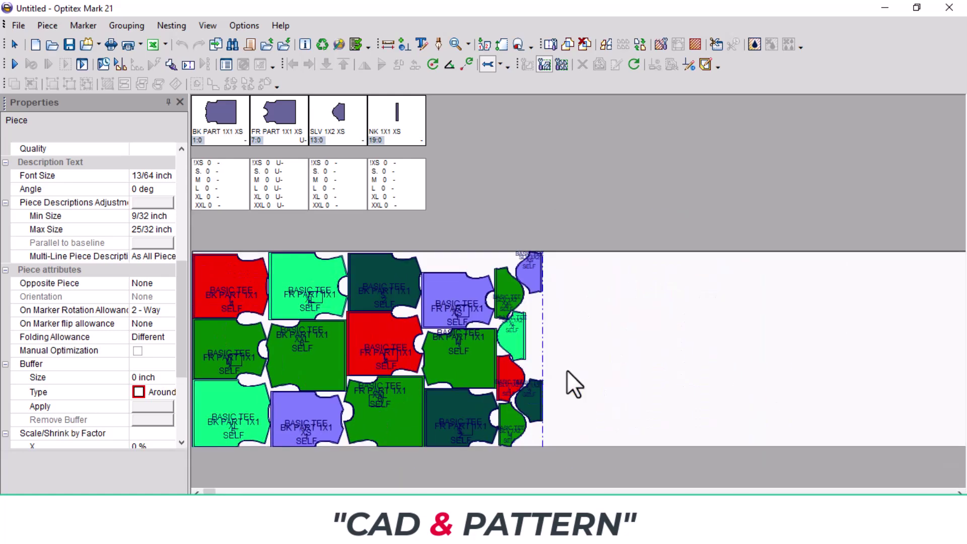